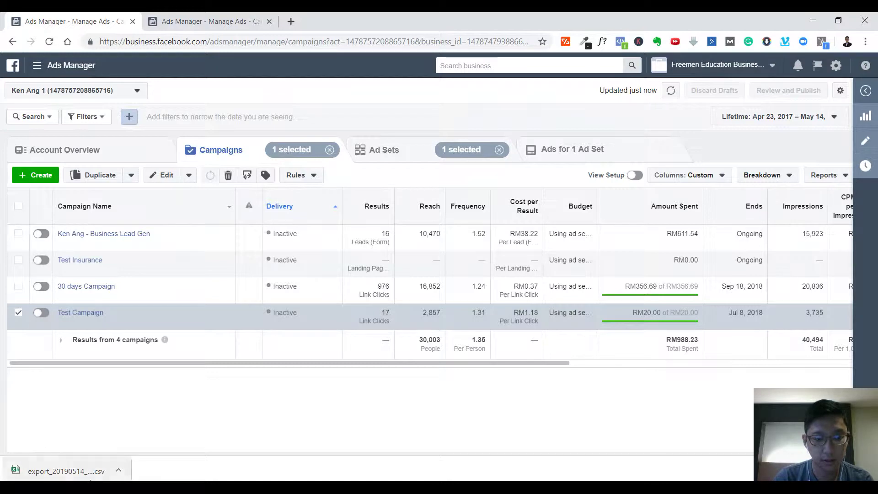
- Open the downloaded campaign export CSV file in Excel
{"action": "left_click", "coordinate": [118, 471]}
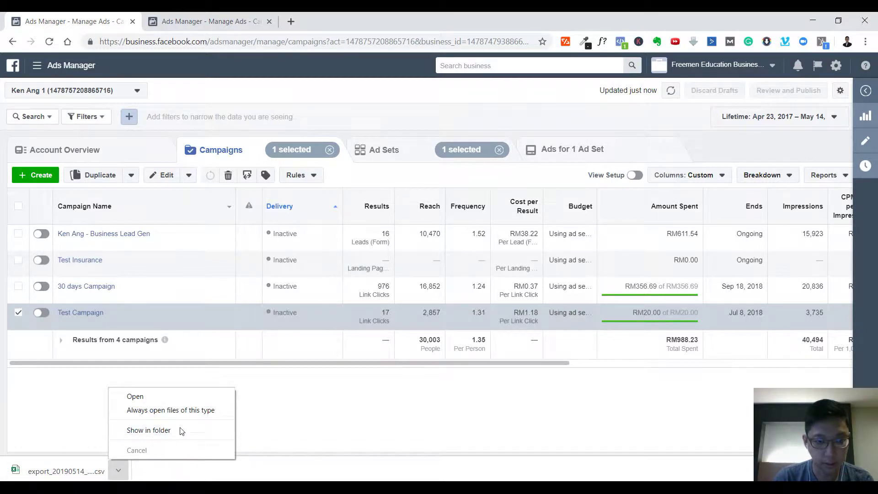
{"action": "left_click", "coordinate": [194, 397]}
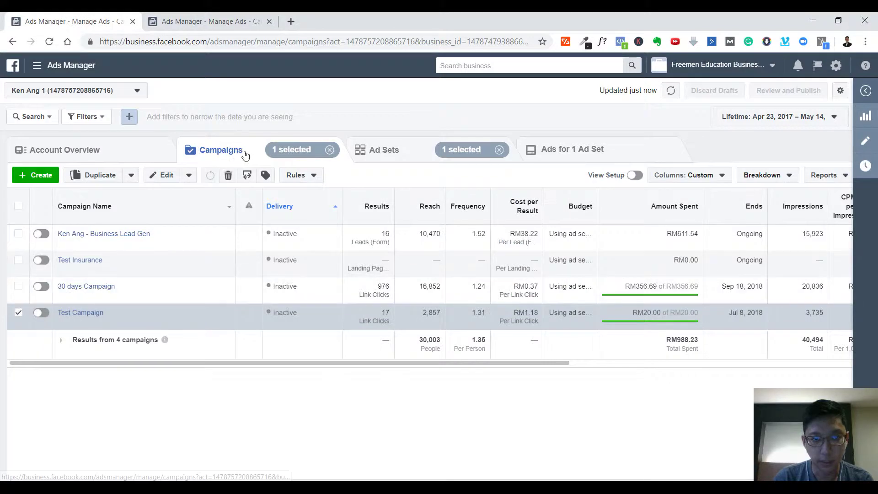
- Review the Test Campaign's ad set and ads, and check the matching rows in the exported Excel spreadsheet
{"action": "left_click", "coordinate": [391, 149]}
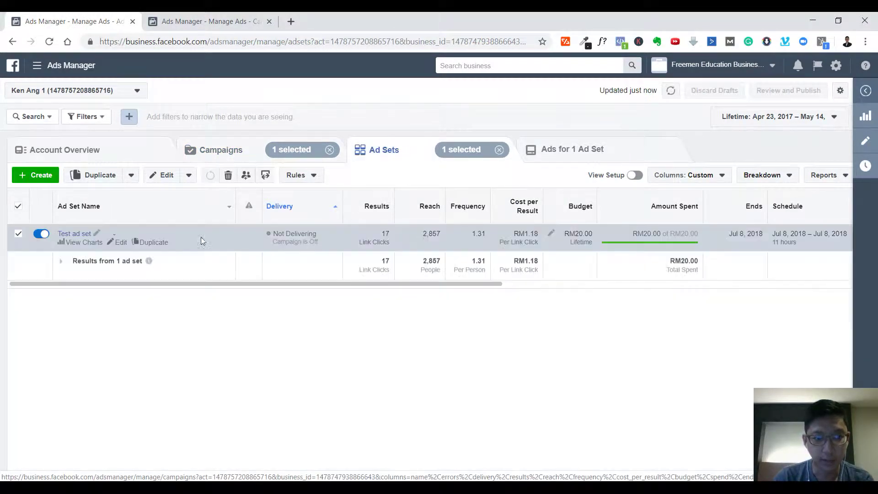
{"action": "left_click", "coordinate": [559, 149]}
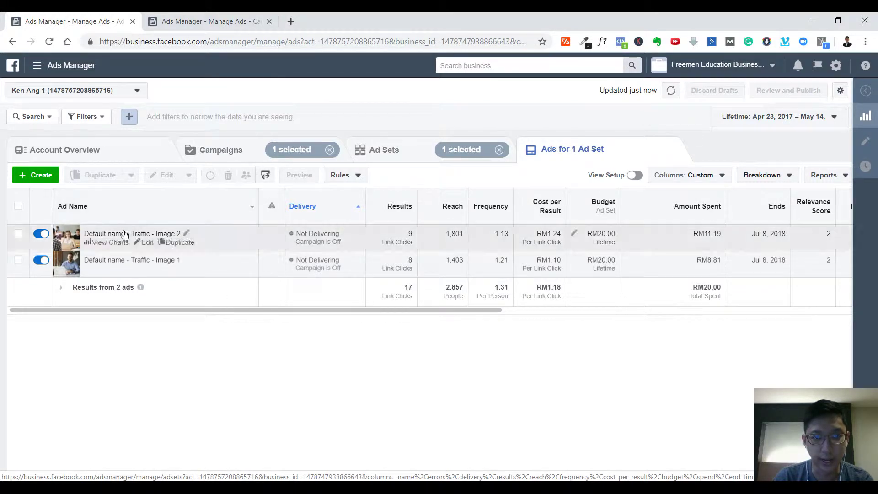
{"action": "left_click", "coordinate": [223, 151]}
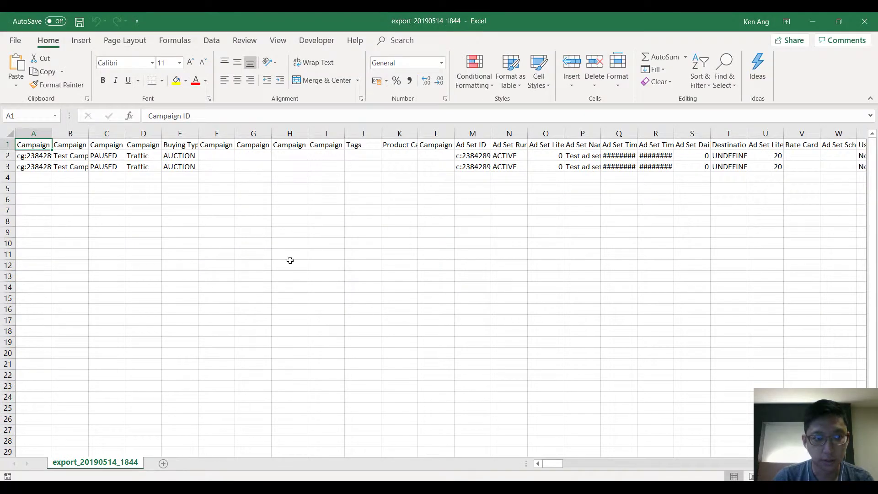
{"action": "left_click", "coordinate": [217, 210]}
{"action": "left_click_drag", "start_coordinate": [48, 157], "coordinate": [865, 168]}
{"action": "left_click", "coordinate": [721, 189]}
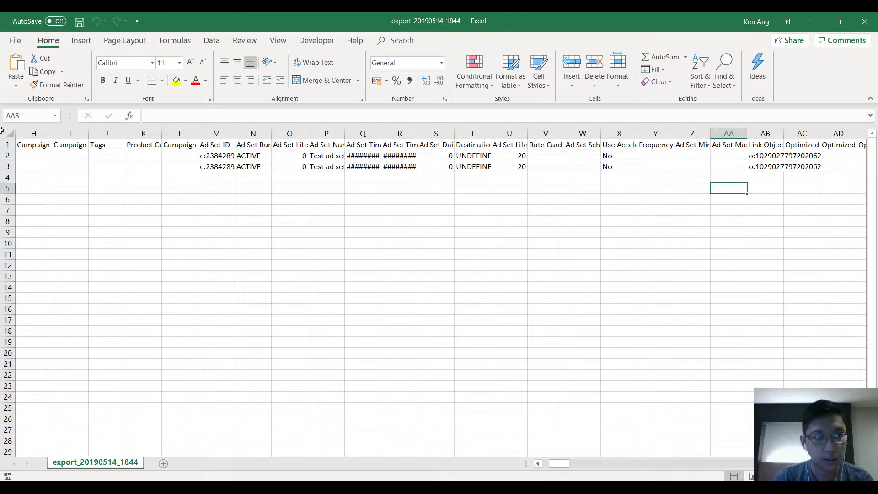
- Save the exported sheet as a Unicode Text file named export_20190514_1844 in the Test folder inside Downloads
{"action": "left_click", "coordinate": [13, 41]}
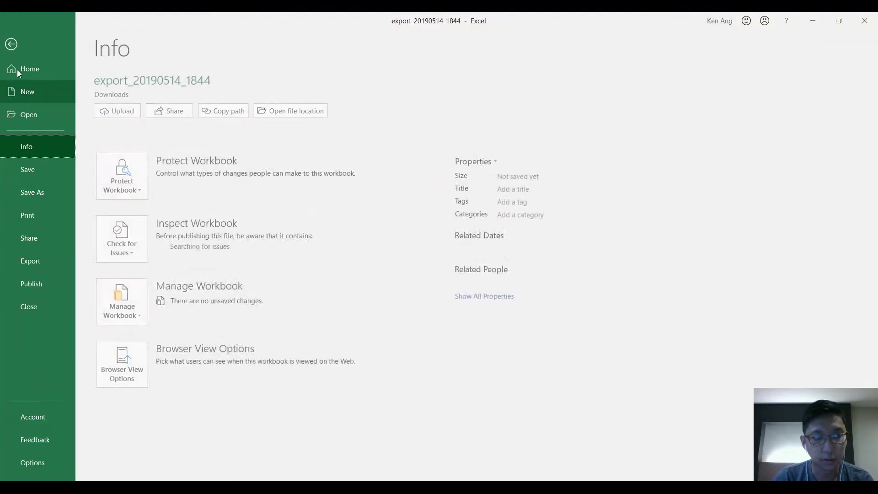
{"action": "left_click", "coordinate": [53, 197]}
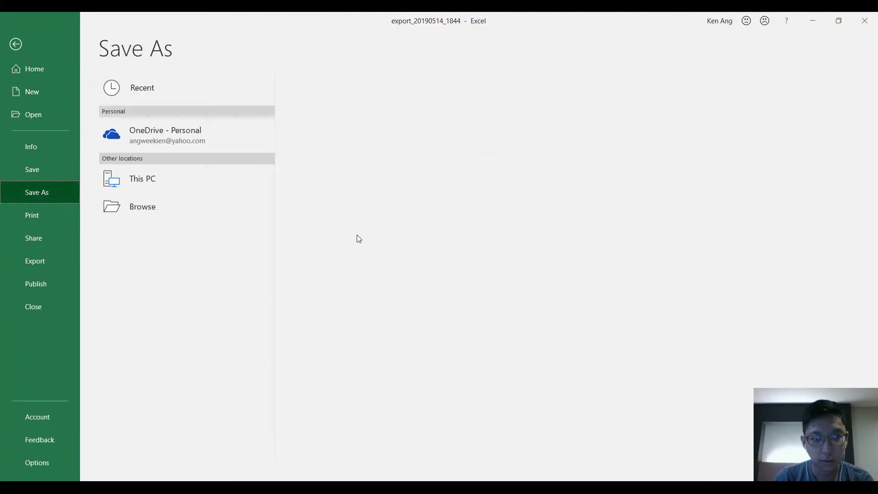
{"action": "left_click", "coordinate": [166, 238]}
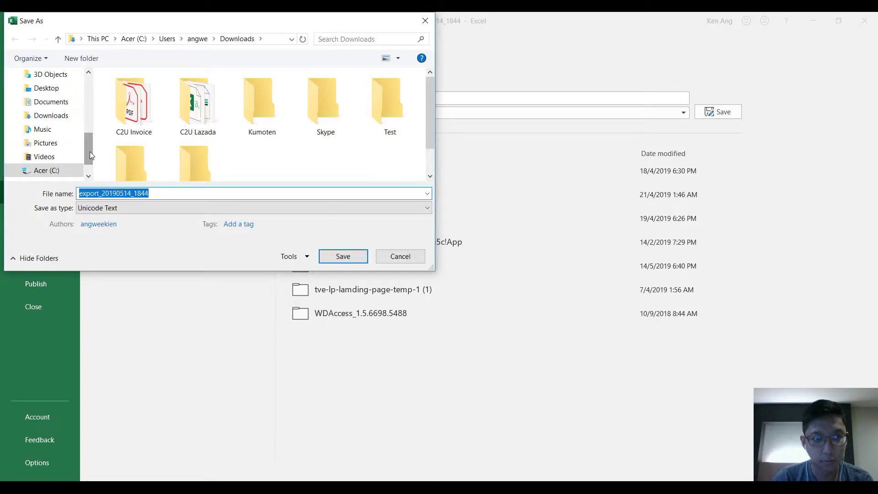
{"action": "scroll", "coordinate": [90, 151], "scroll_direction": "down", "scroll_amount": 1}
{"action": "left_click", "coordinate": [391, 107]}
{"action": "double_click", "coordinate": [391, 98]}
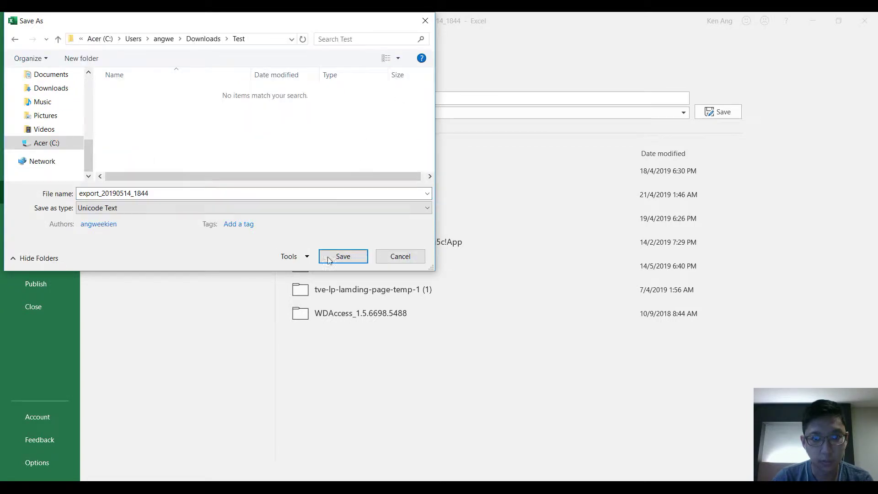
{"action": "left_click", "coordinate": [344, 256]}
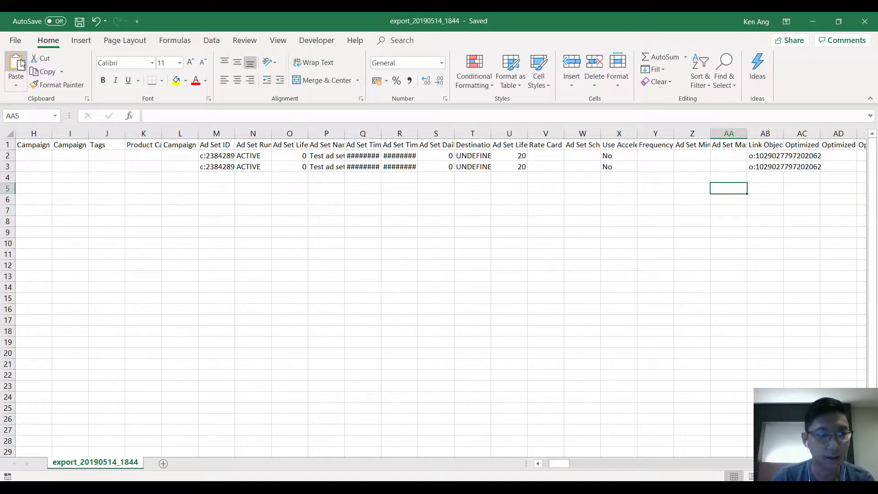
- Save another copy of the sheet in the Test folder as an Excel Workbook (*.xlsx)
{"action": "left_click", "coordinate": [18, 46]}
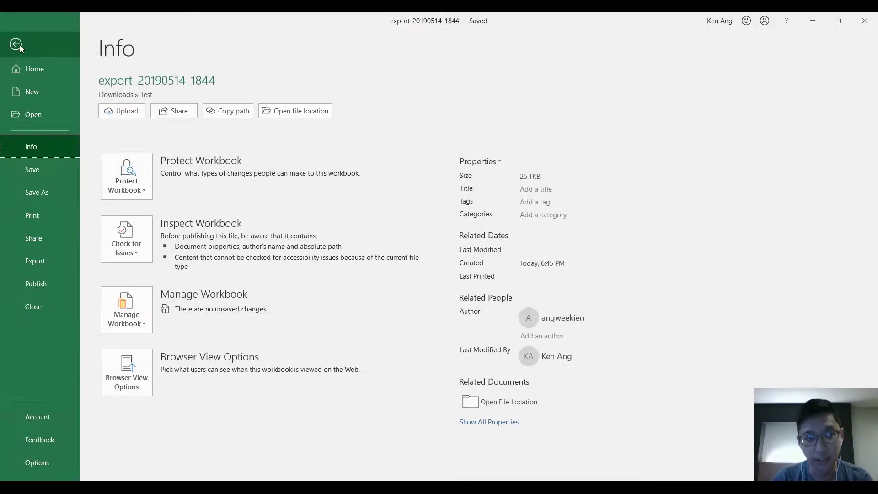
{"action": "left_click", "coordinate": [42, 198]}
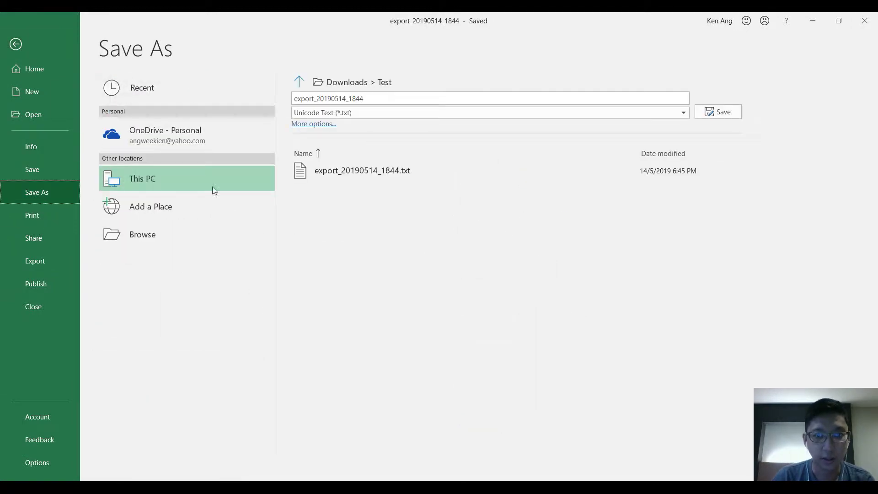
{"action": "left_click", "coordinate": [443, 114]}
{"action": "left_click", "coordinate": [443, 125]}
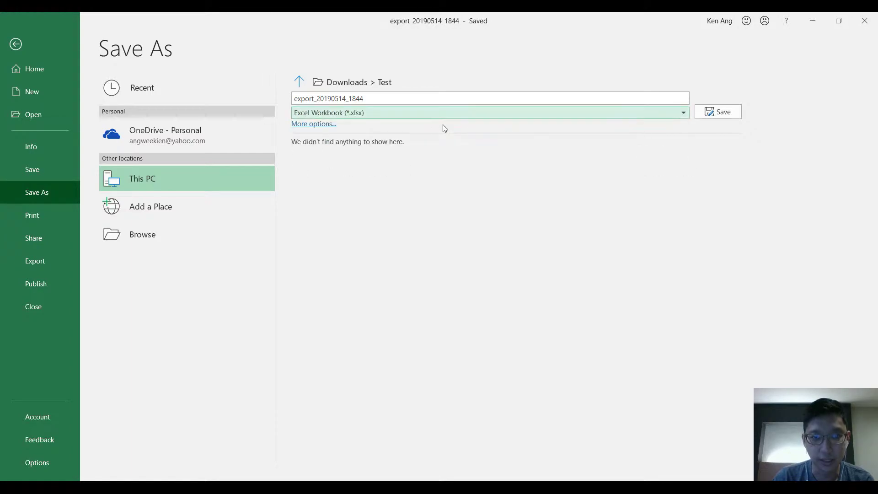
{"action": "left_click", "coordinate": [723, 112]}
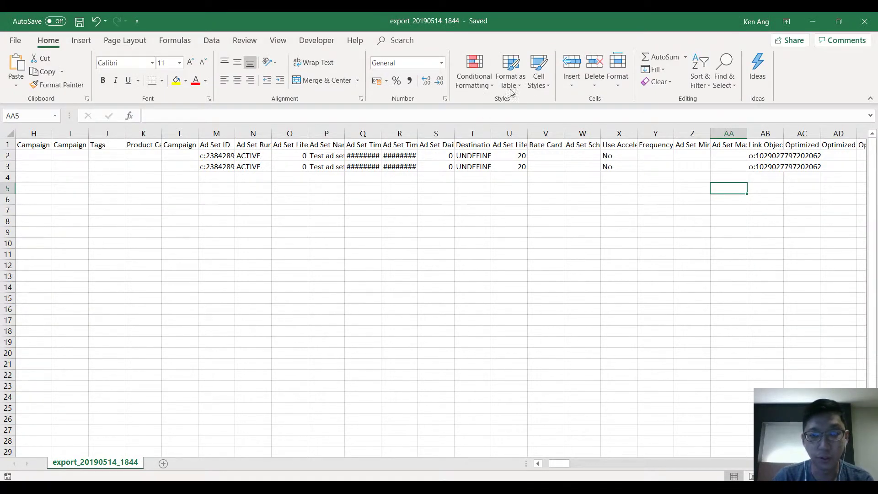
- Return to Ads Manager and import the ads from export_20190514_1844.xlsx in the Test folder into the current ad account
{"action": "left_click", "coordinate": [814, 21]}
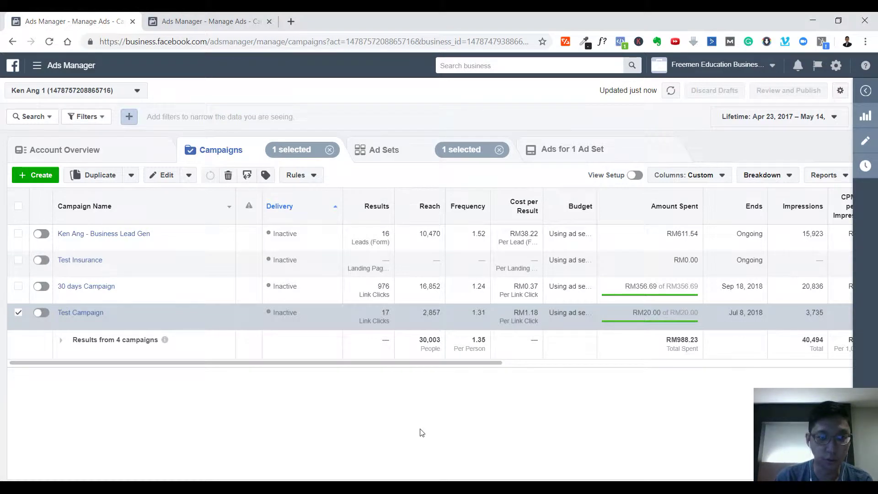
{"action": "left_click", "coordinate": [246, 176]}
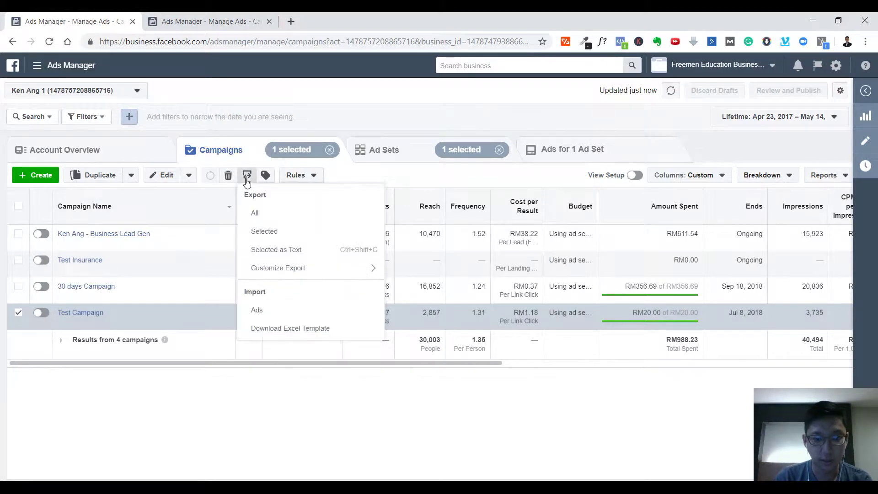
{"action": "left_click", "coordinate": [257, 310]}
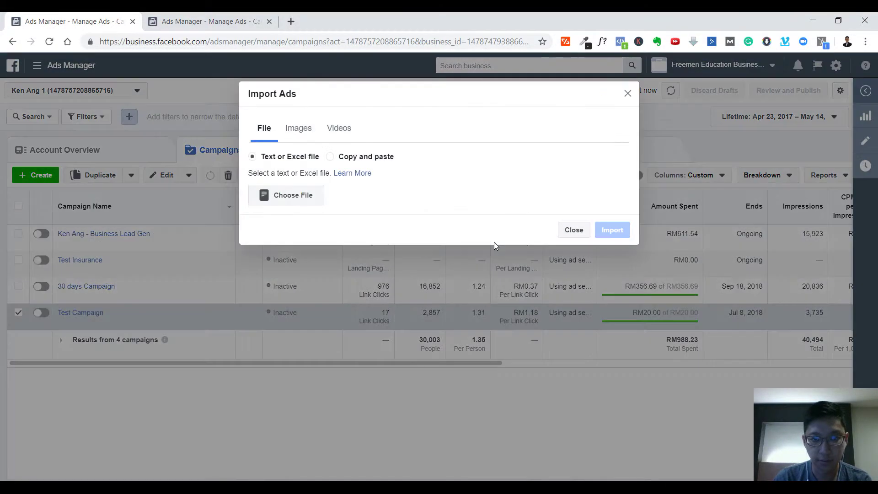
{"action": "left_click", "coordinate": [282, 197]}
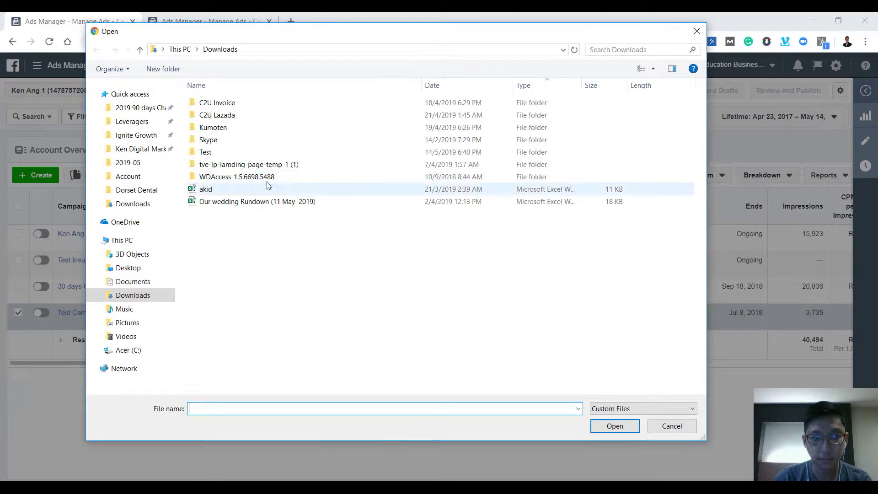
{"action": "double_click", "coordinate": [206, 152]}
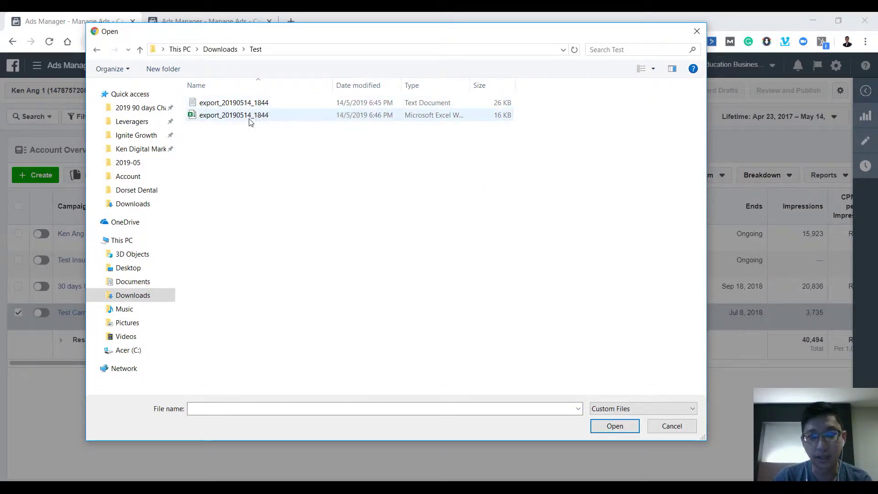
{"action": "left_click", "coordinate": [280, 119]}
{"action": "double_click", "coordinate": [281, 120]}
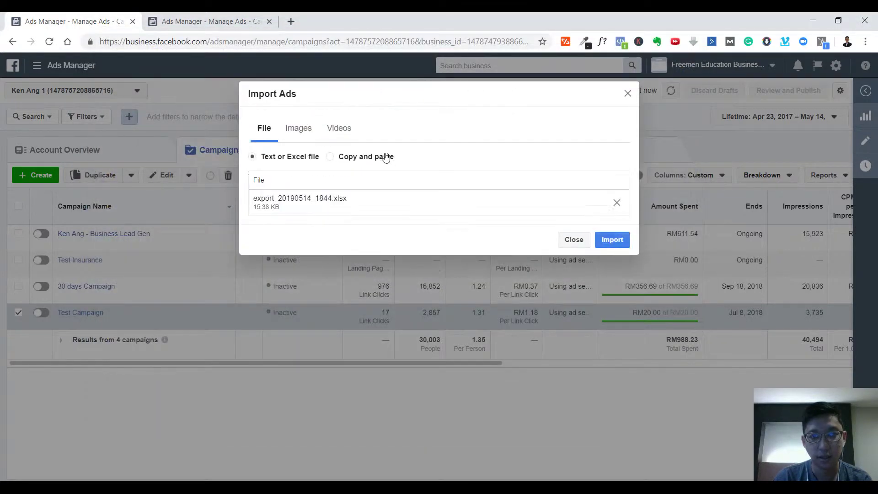
{"action": "left_click", "coordinate": [612, 238]}
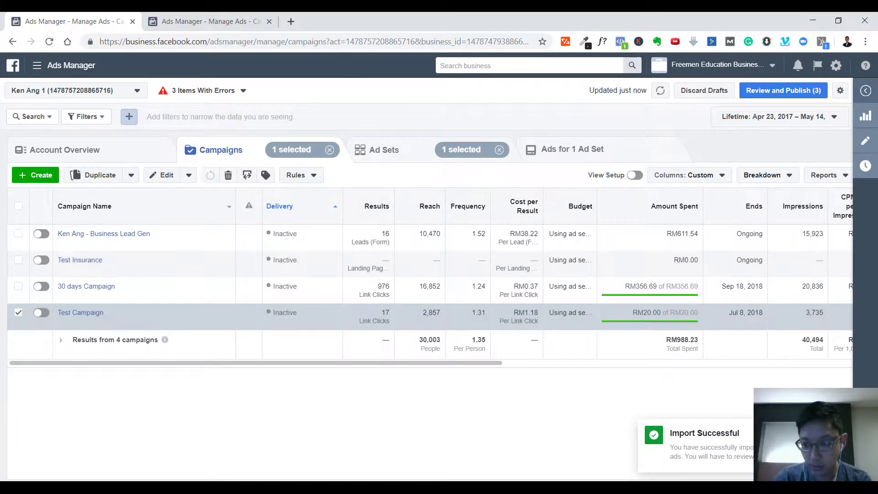
- Refresh the campaign data and inspect the Test Campaign's ad set and ads after the import
{"action": "left_click_drag", "start_coordinate": [700, 447], "coordinate": [754, 457]}
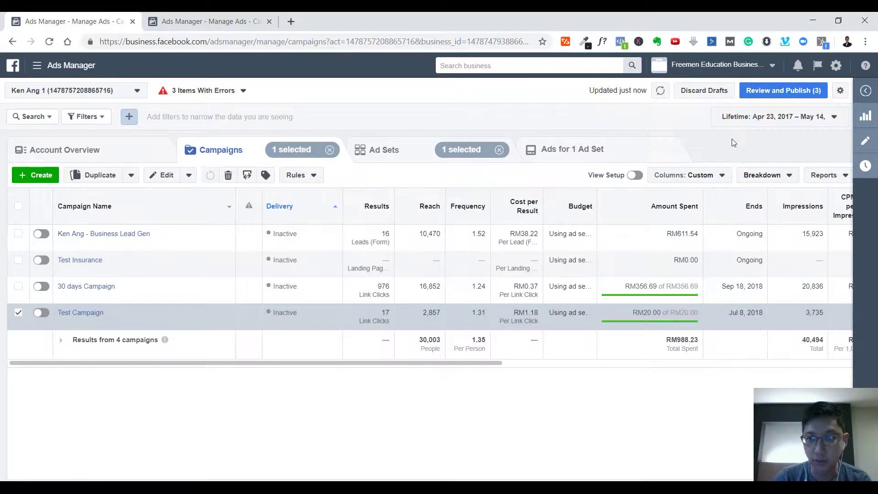
{"action": "left_click", "coordinate": [660, 90]}
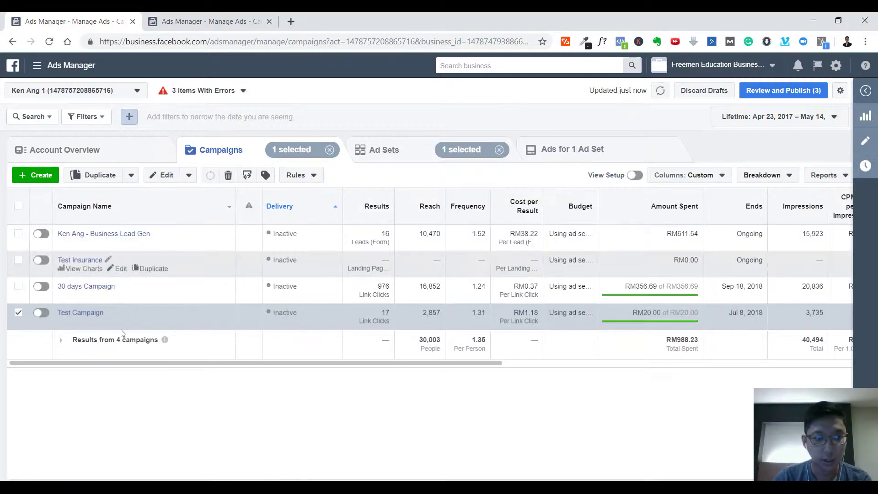
{"action": "left_click", "coordinate": [82, 313]}
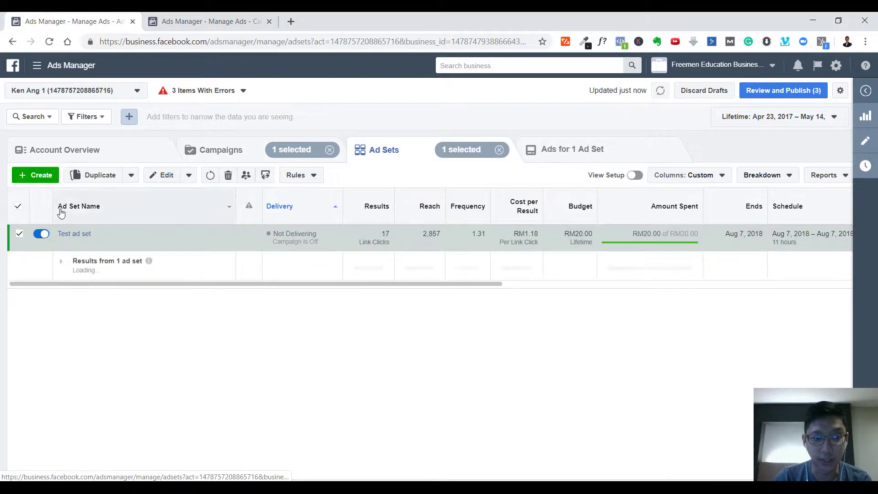
{"action": "left_click", "coordinate": [71, 233]}
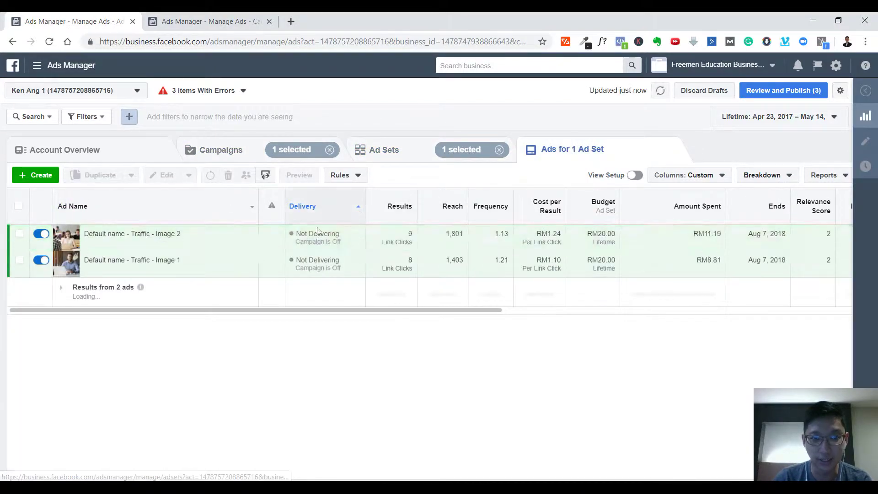
{"action": "left_click", "coordinate": [224, 158]}
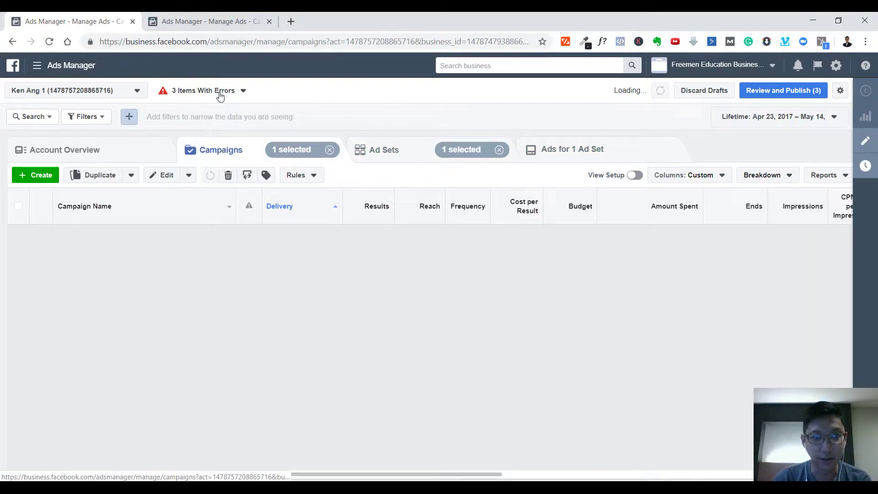
- Review the ad sets among the items with errors and go back to the campaign list
{"action": "left_click", "coordinate": [242, 91]}
{"action": "left_click", "coordinate": [199, 112]}
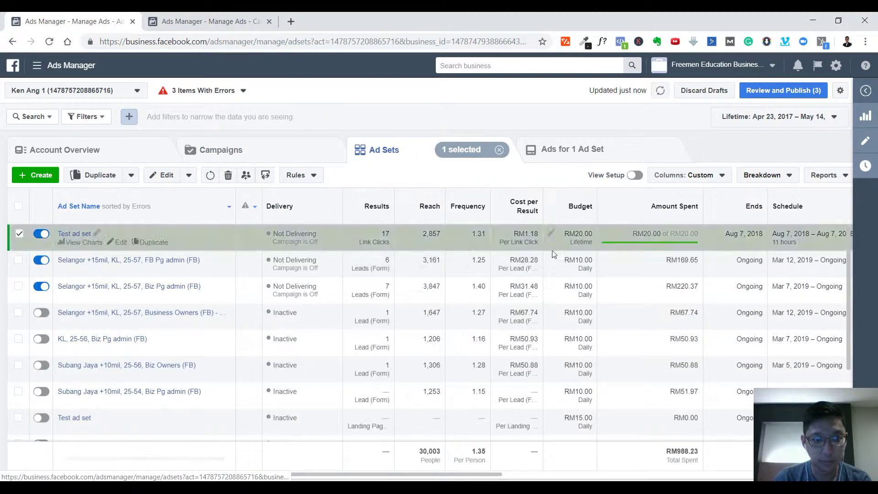
{"action": "left_click", "coordinate": [266, 149]}
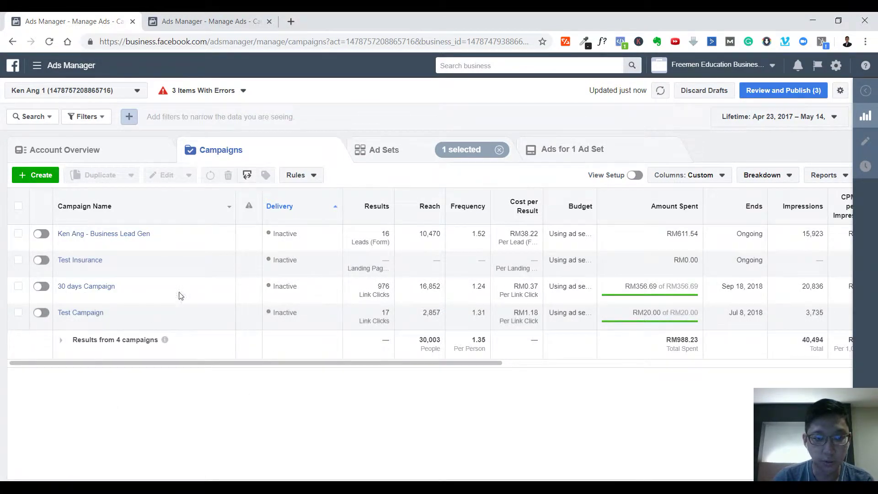
{"action": "left_click", "coordinate": [221, 21]}
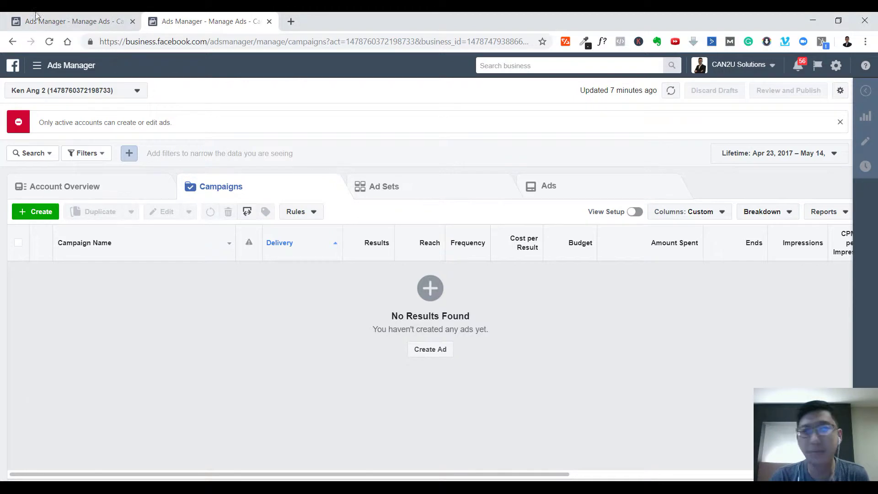
{"action": "left_click", "coordinate": [54, 21]}
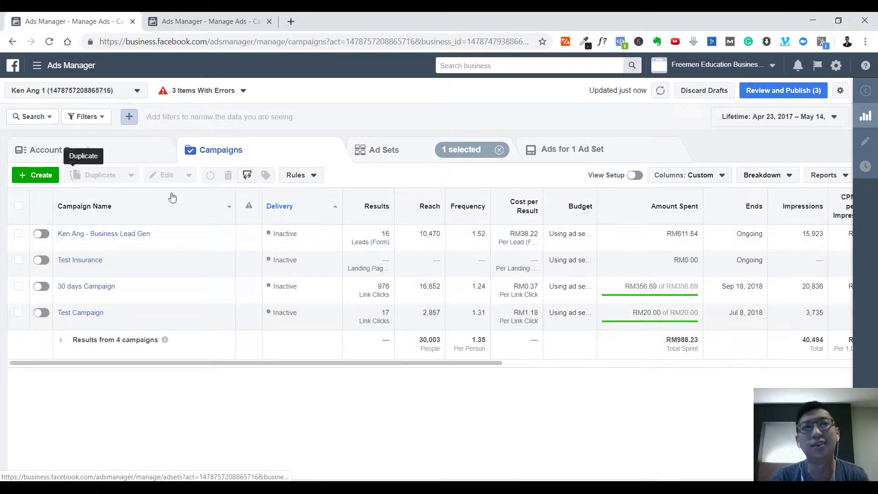
- Try to import the Excel workbook export_20190514_1844 into the second ad account, under CAN2U Solutions
{"action": "left_click", "coordinate": [256, 16]}
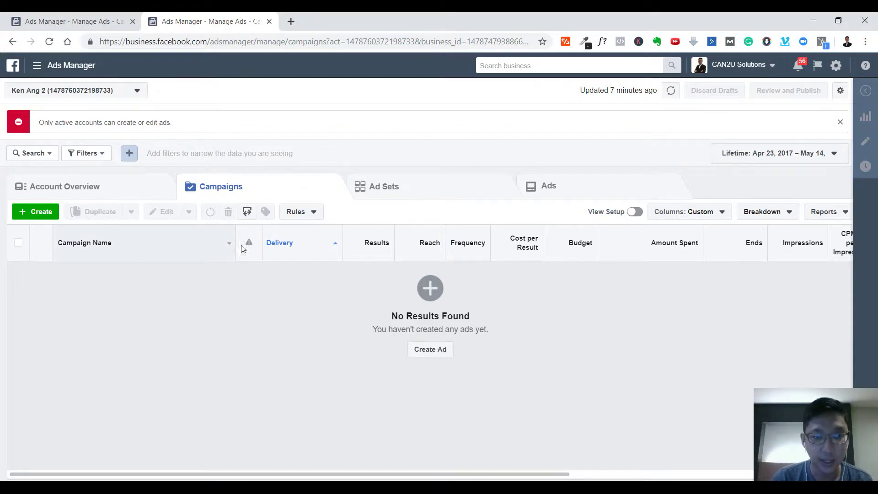
{"action": "left_click", "coordinate": [247, 213]}
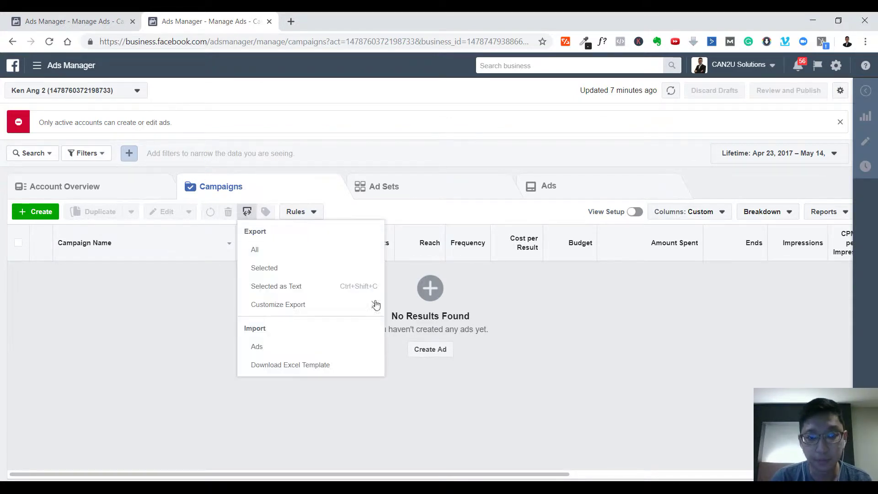
{"action": "left_click", "coordinate": [257, 347]}
{"action": "left_click", "coordinate": [310, 202]}
{"action": "left_click", "coordinate": [339, 117]}
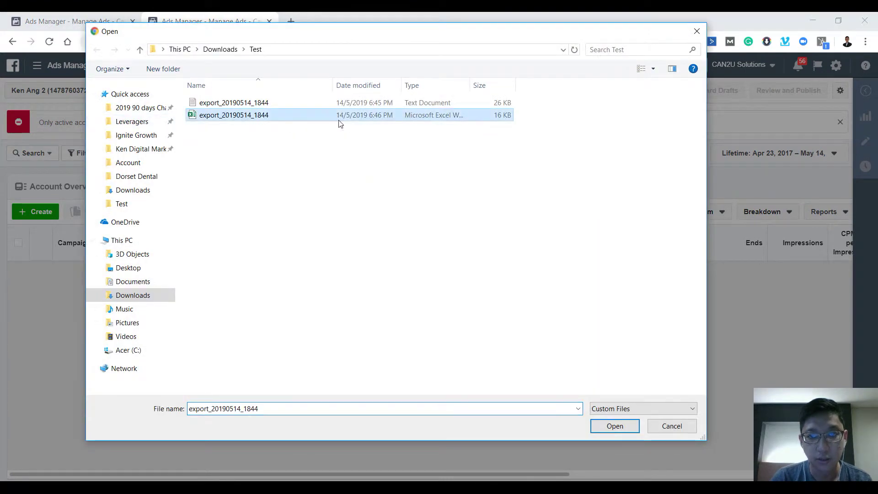
{"action": "double_click", "coordinate": [271, 114]}
{"action": "left_click", "coordinate": [612, 238]}
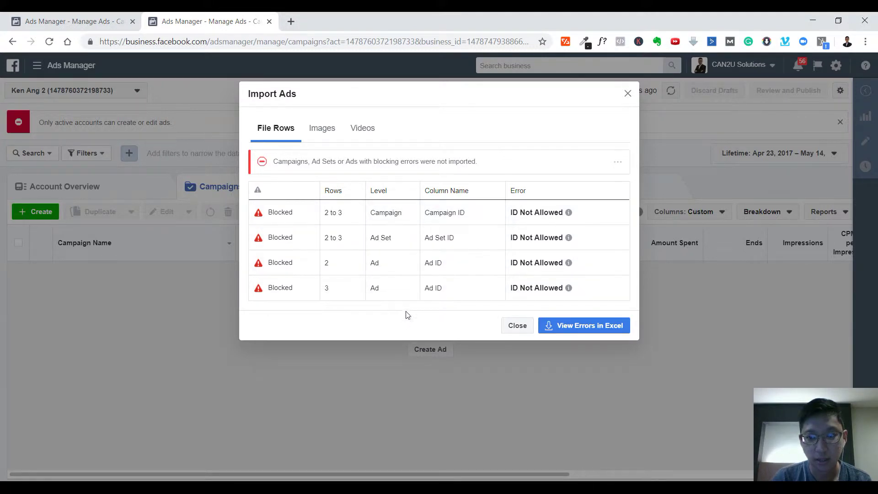
- Review the ID errors in the import results and check the Test Campaign's ads in the first ad account for comparison
{"action": "left_click_drag", "start_coordinate": [284, 212], "coordinate": [569, 286]}
{"action": "left_click", "coordinate": [568, 286]}
{"action": "left_click_drag", "start_coordinate": [268, 212], "coordinate": [480, 294]}
{"action": "left_click", "coordinate": [474, 232]}
{"action": "left_click", "coordinate": [101, 19]}
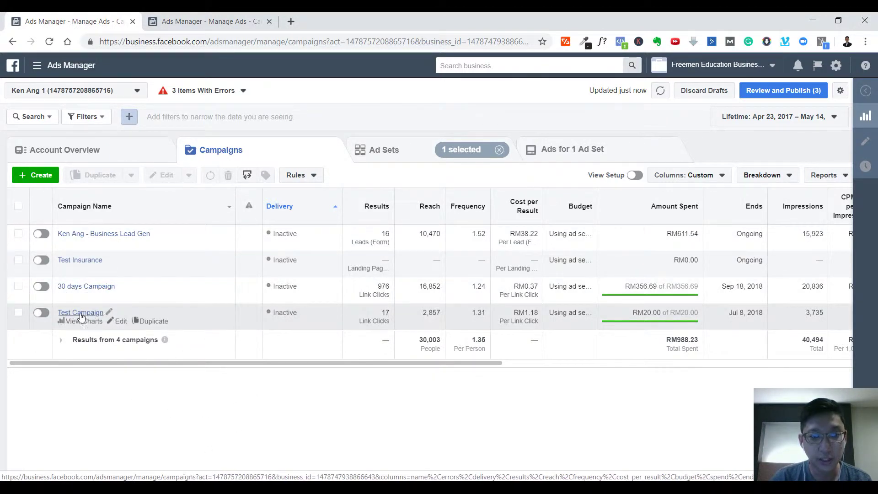
{"action": "left_click", "coordinate": [542, 151]}
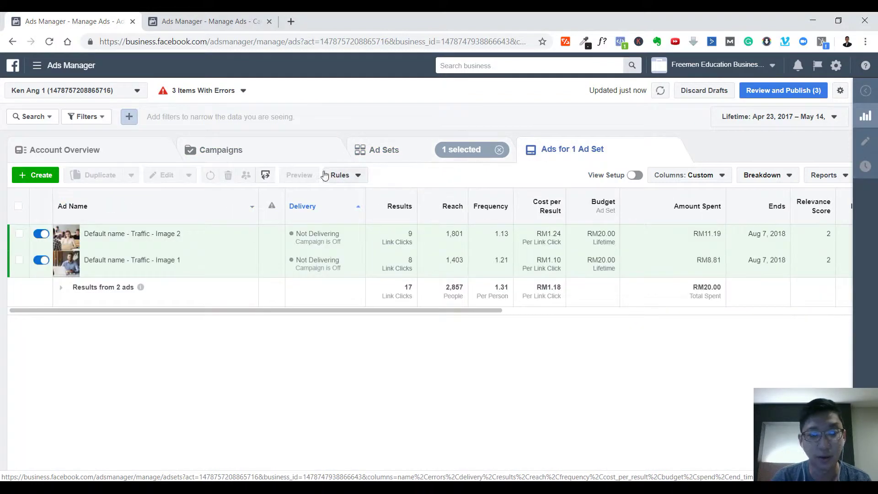
{"action": "left_click", "coordinate": [210, 21]}
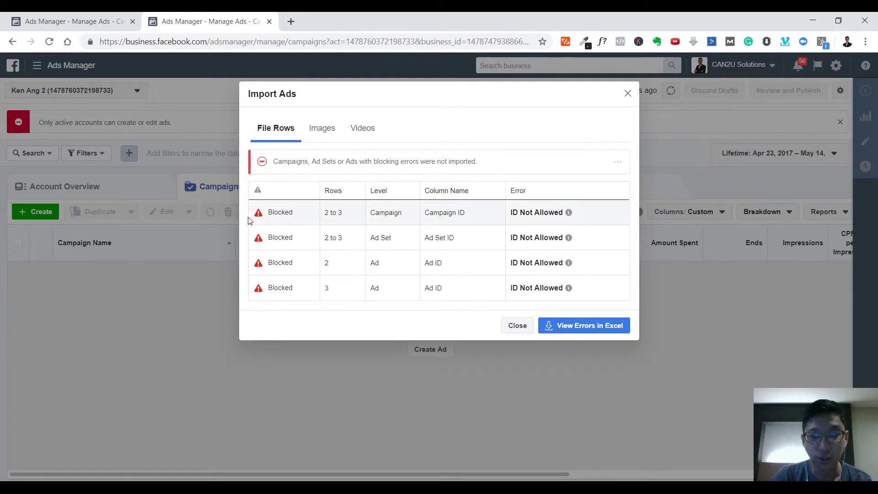
- Try to view the import errors in Excel
{"action": "left_click", "coordinate": [592, 330]}
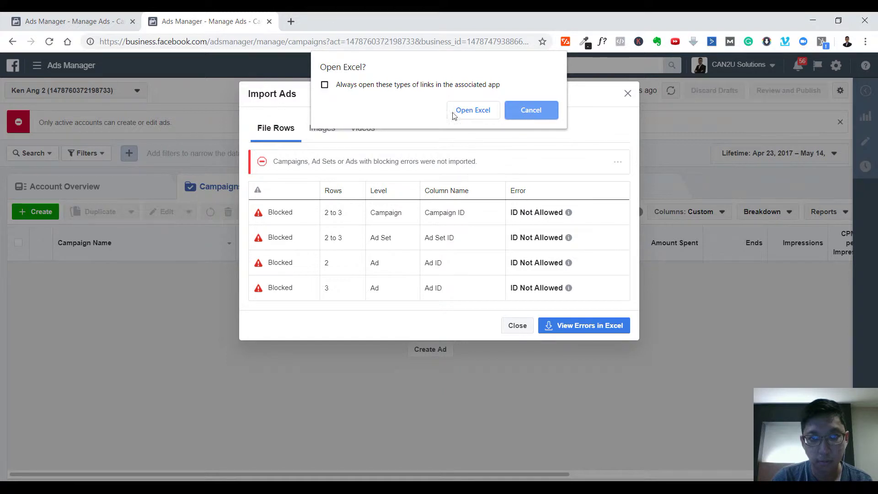
{"action": "left_click", "coordinate": [331, 12]}
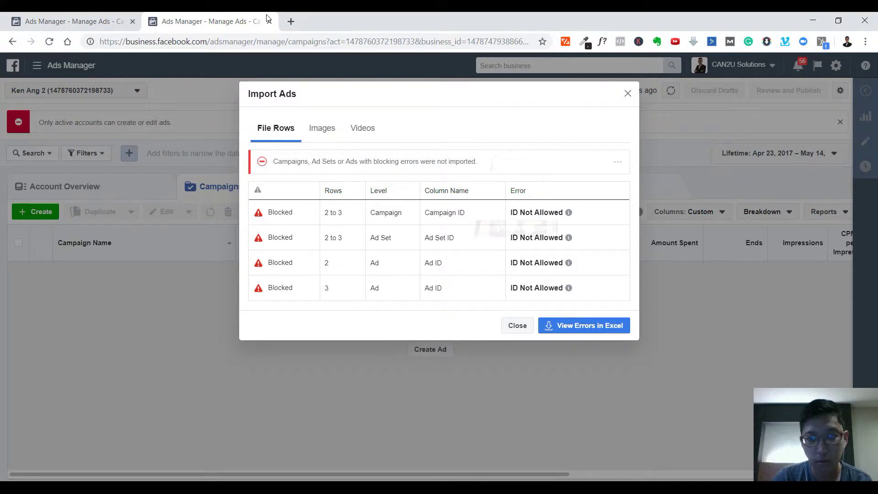
- Open File Explorer in a smaller window and go to the Test folder under Downloads
{"action": "key", "text": "super"}
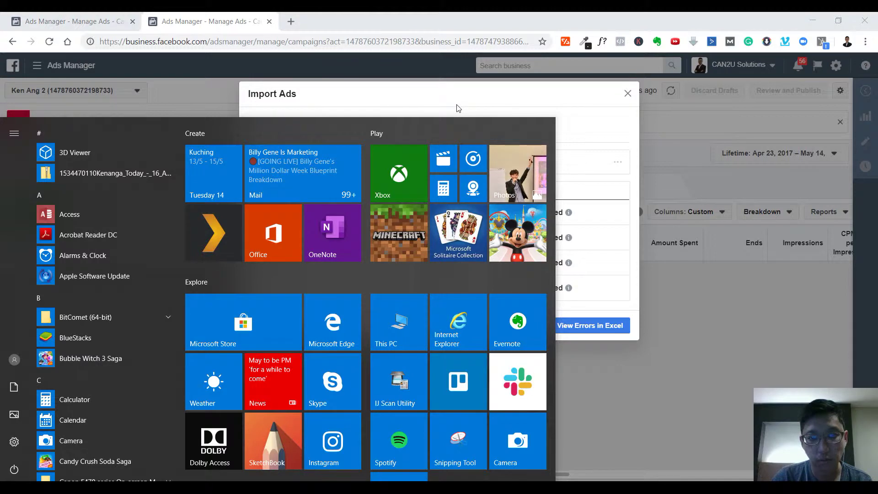
{"action": "key", "text": "super"}
{"action": "key", "text": "super+e"}
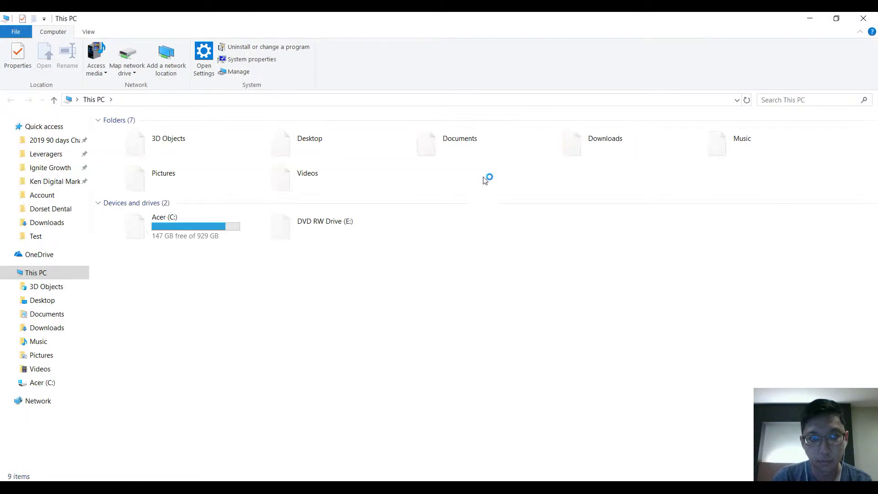
{"action": "double_click", "coordinate": [457, 14]}
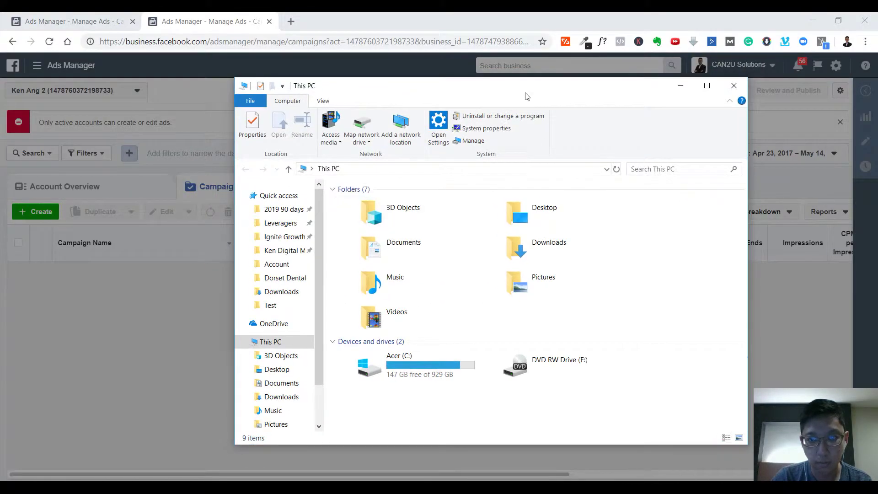
{"action": "left_click_drag", "start_coordinate": [544, 443], "coordinate": [523, 319]}
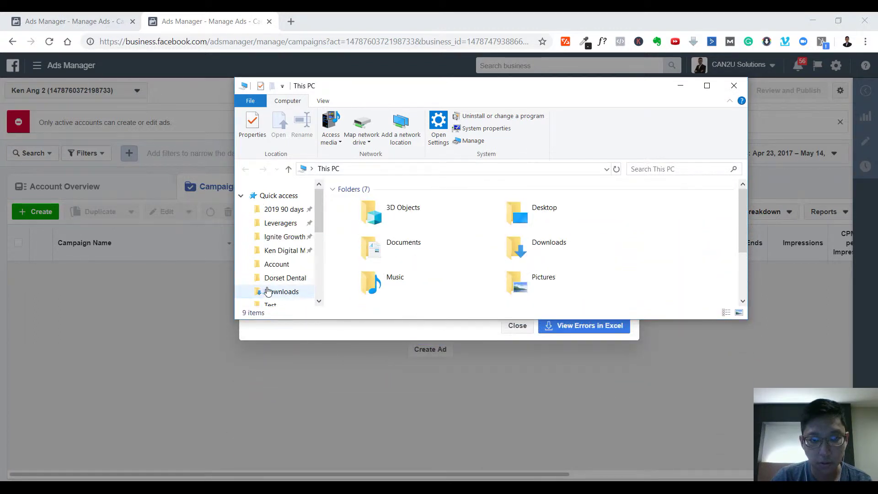
{"action": "left_click", "coordinate": [267, 291]}
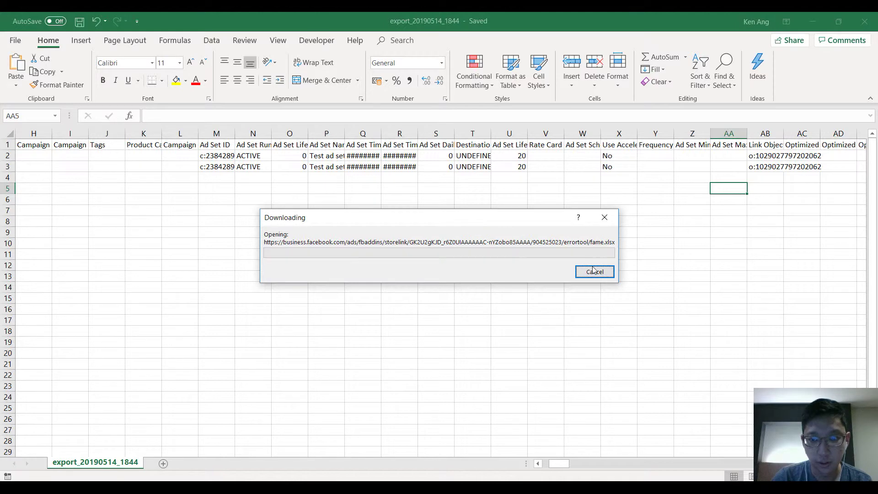
- Cancel the error file download in Excel and close the export_20190514_1844 workbook
{"action": "left_click", "coordinate": [593, 271]}
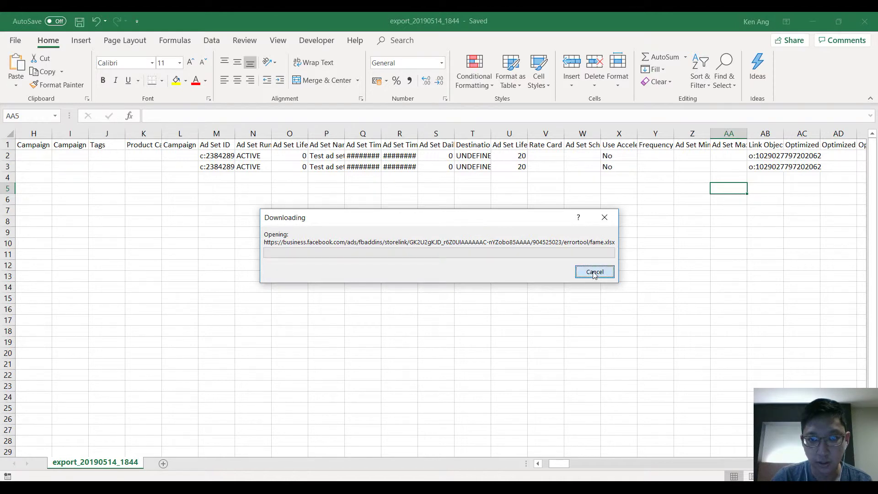
{"action": "left_click", "coordinate": [440, 299]}
{"action": "left_click", "coordinate": [230, 268]}
{"action": "left_click", "coordinate": [390, 230]}
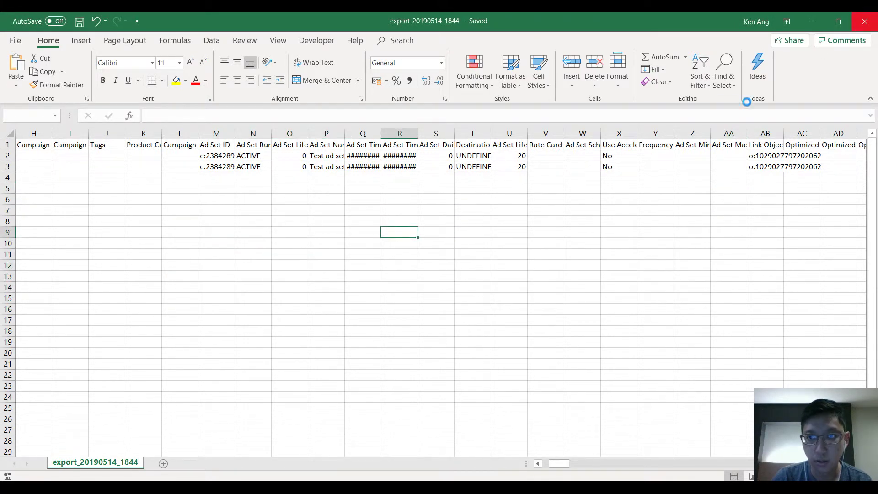
{"action": "left_click", "coordinate": [864, 22]}
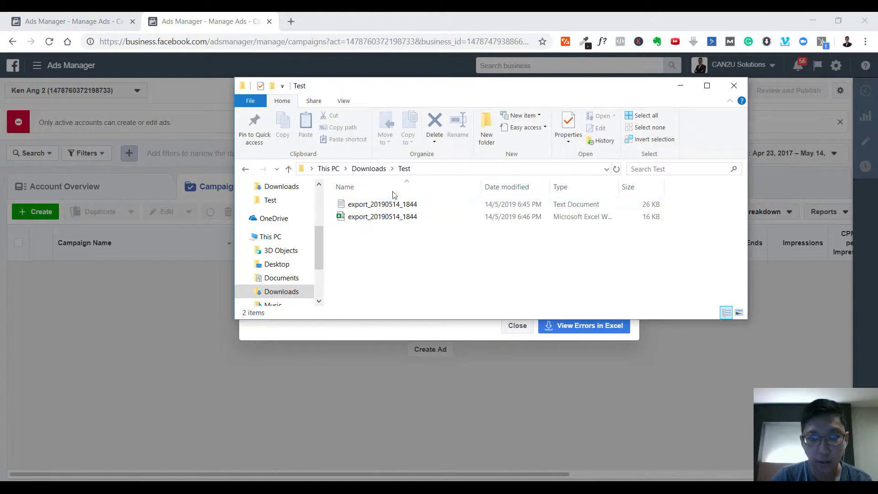
- Open the Excel workbook export_20190514_1844 from the Test folder and go to its first columns
{"action": "left_click_drag", "start_coordinate": [424, 92], "coordinate": [323, 86]}
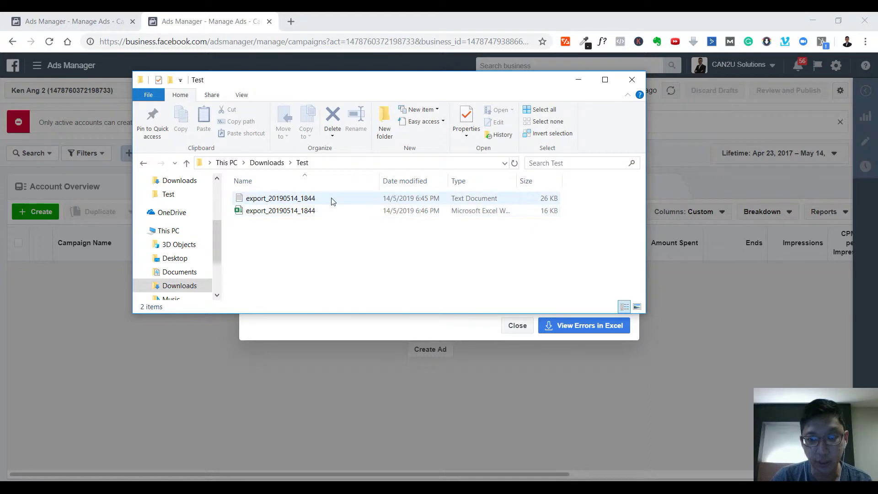
{"action": "double_click", "coordinate": [315, 214]}
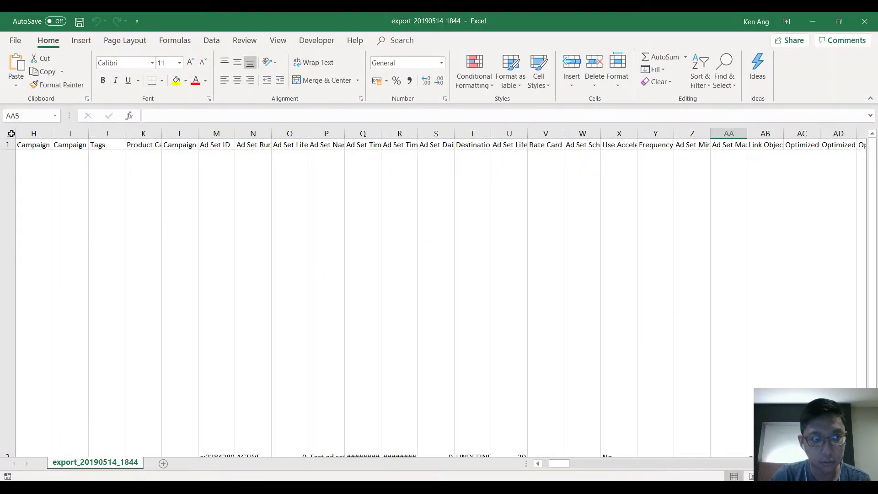
{"action": "left_click", "coordinate": [391, 255]}
{"action": "left_click_drag", "start_coordinate": [551, 464], "coordinate": [540, 463]}
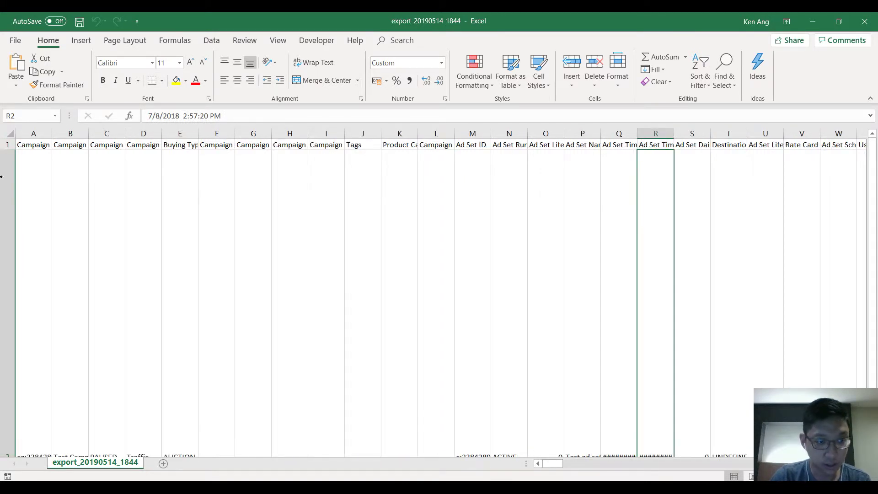
- Try to set one small row height for the whole sheet, then autofit all the rows
{"action": "left_click", "coordinate": [7, 145]}
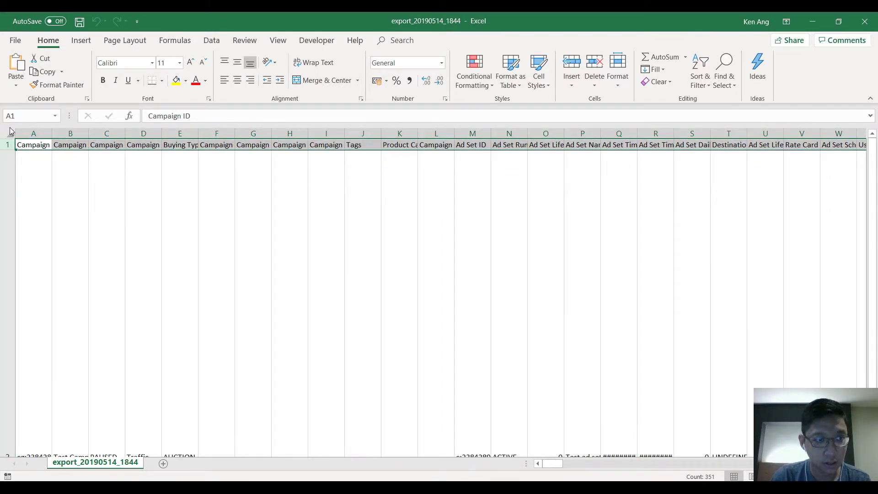
{"action": "left_click", "coordinate": [10, 132]}
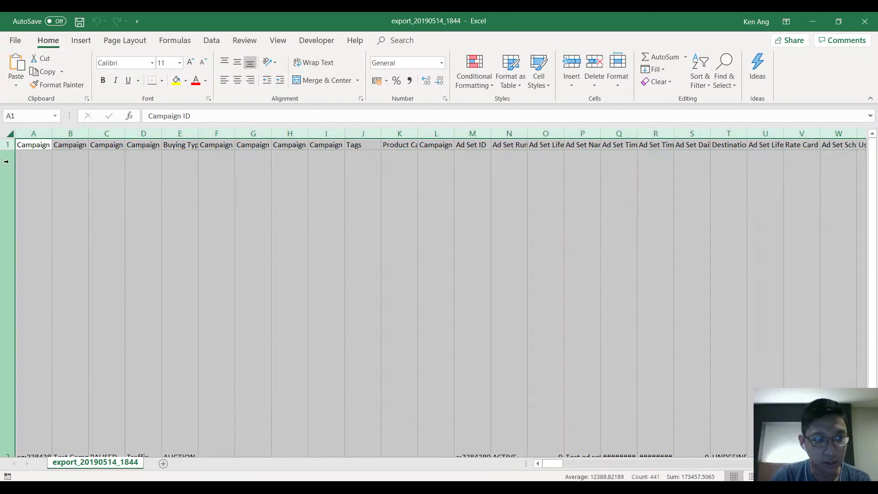
{"action": "right_click", "coordinate": [10, 187]}
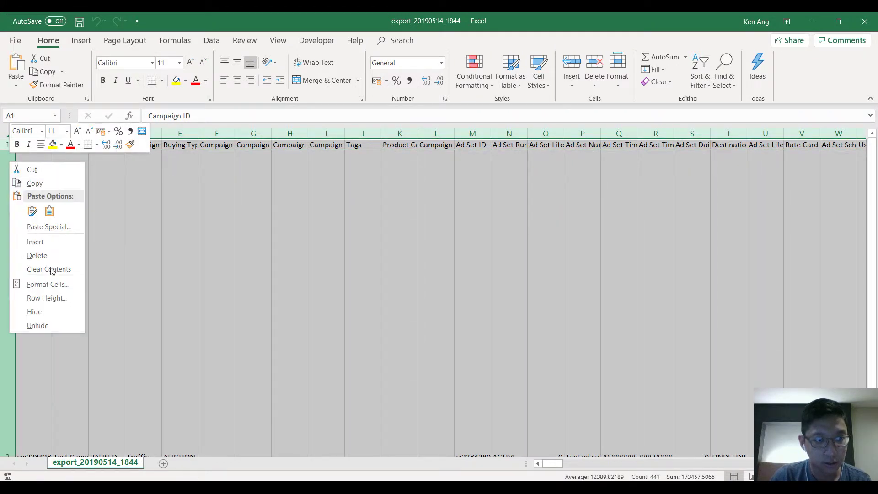
{"action": "left_click", "coordinate": [52, 298]}
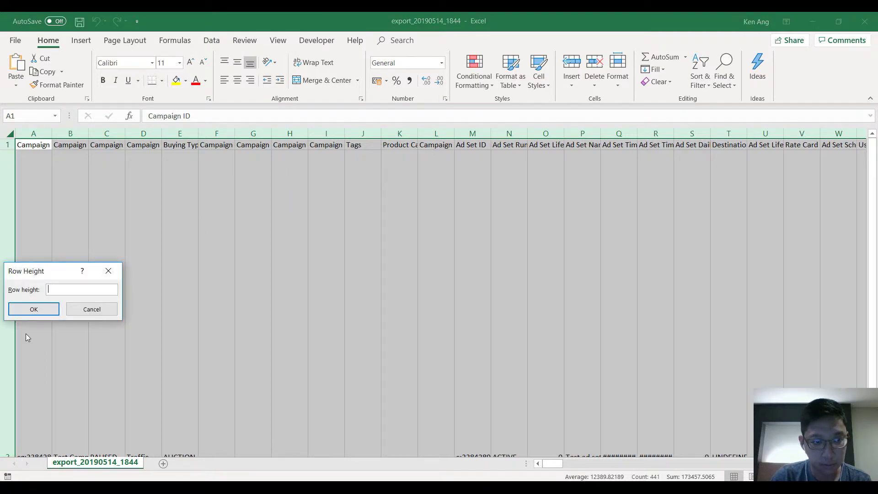
{"action": "left_click", "coordinate": [55, 310]}
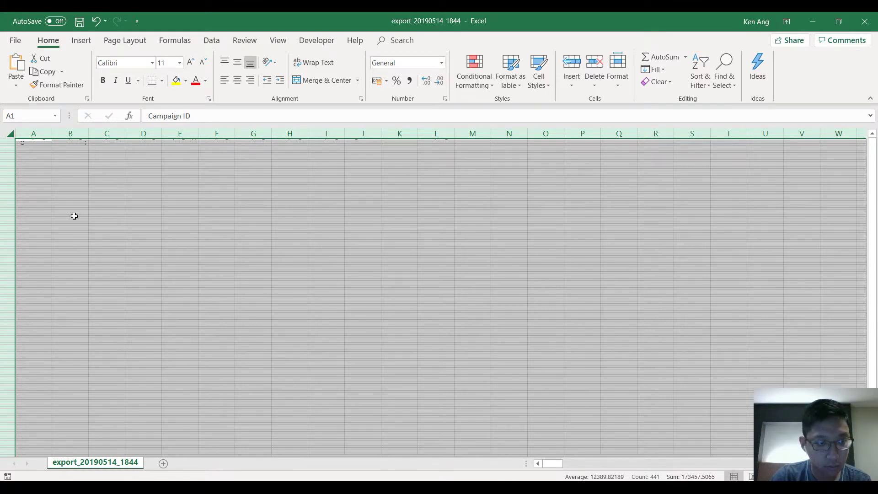
{"action": "double_click", "coordinate": [9, 142]}
{"action": "left_click", "coordinate": [145, 239]}
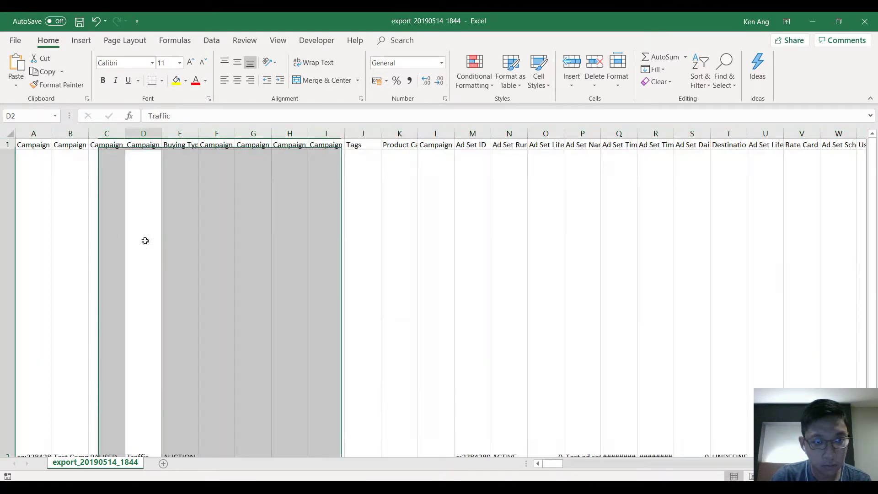
- Reduce the heights of rows 2 and 3 so that both data rows fit under the header row
{"action": "left_click", "coordinate": [619, 253]}
{"action": "left_click", "coordinate": [801, 263]}
{"action": "left_click_drag", "start_coordinate": [875, 226], "coordinate": [875, 230]}
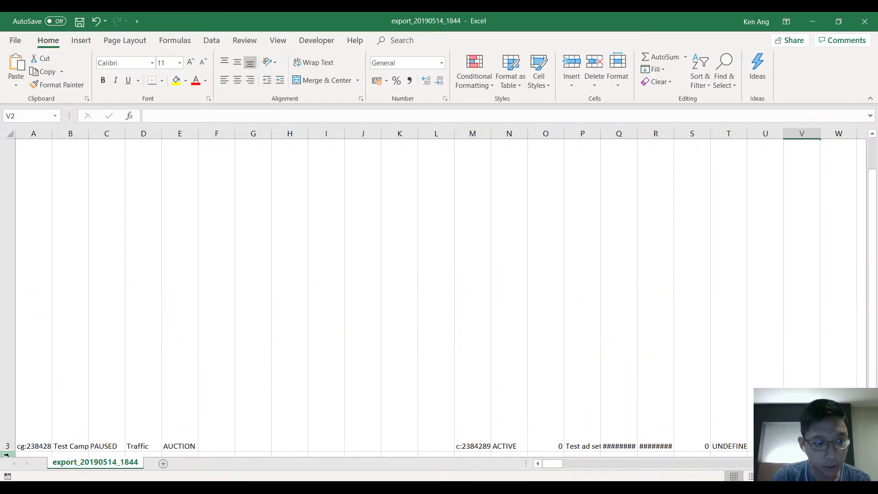
{"action": "left_click_drag", "start_coordinate": [8, 451], "coordinate": [9, 186]}
{"action": "left_click_drag", "start_coordinate": [875, 242], "coordinate": [877, 236]}
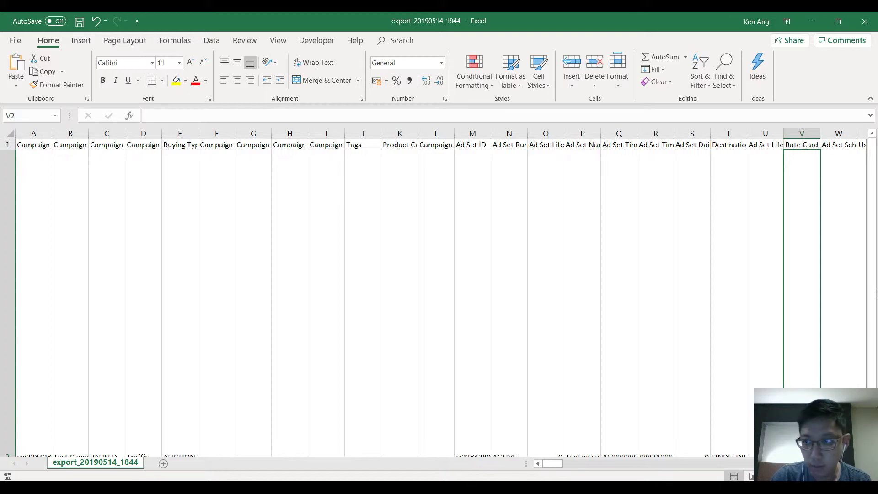
{"action": "left_click_drag", "start_coordinate": [874, 308], "coordinate": [874, 305]}
{"action": "left_click_drag", "start_coordinate": [8, 452], "coordinate": [21, 290]}
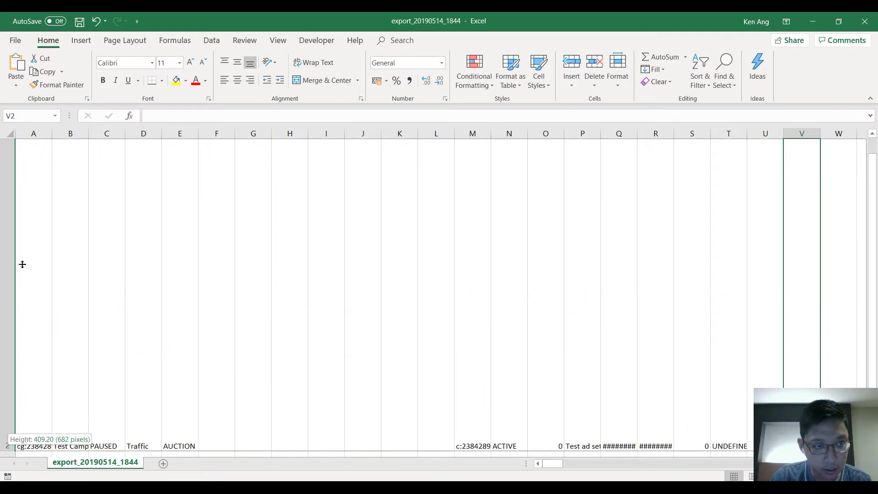
{"action": "left_click_drag", "start_coordinate": [30, 163], "coordinate": [28, 158]}
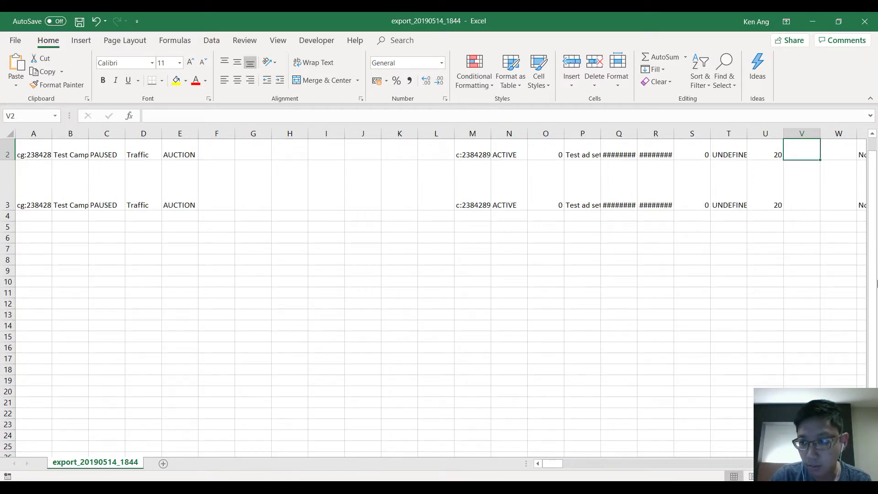
{"action": "left_click_drag", "start_coordinate": [877, 284], "coordinate": [876, 212]}
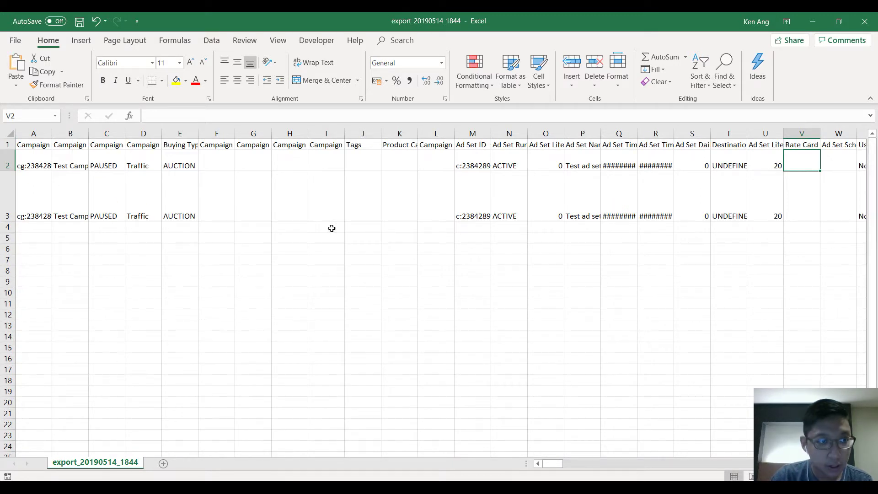
- Autofit the Campaign ID column and clear the campaign IDs in cells A2:A3
{"action": "double_click", "coordinate": [49, 133]}
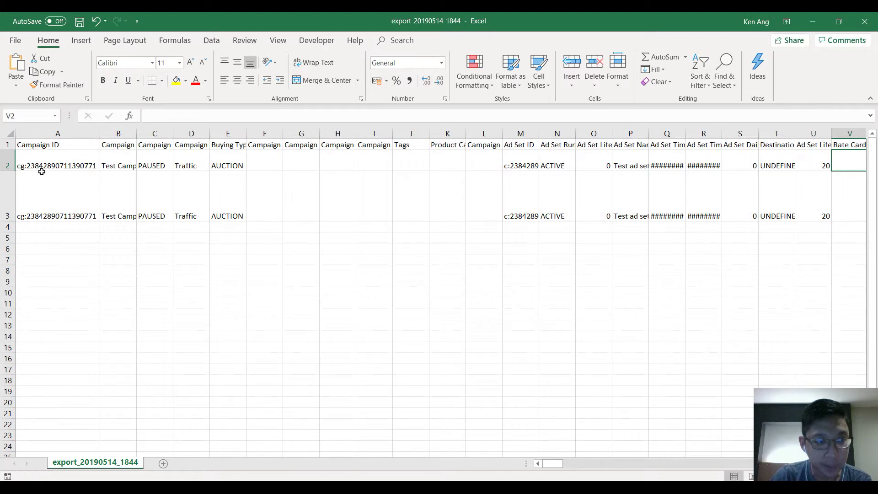
{"action": "left_click_drag", "start_coordinate": [57, 162], "coordinate": [55, 201]}
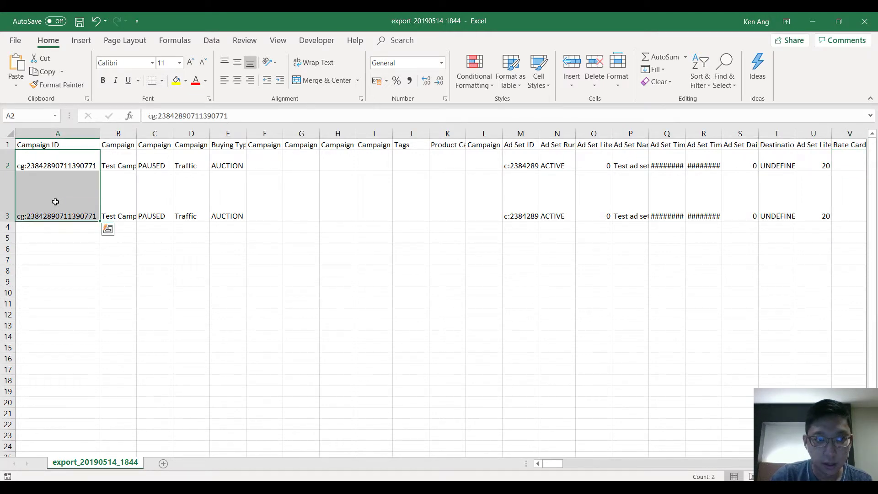
{"action": "key", "text": "Delete"}
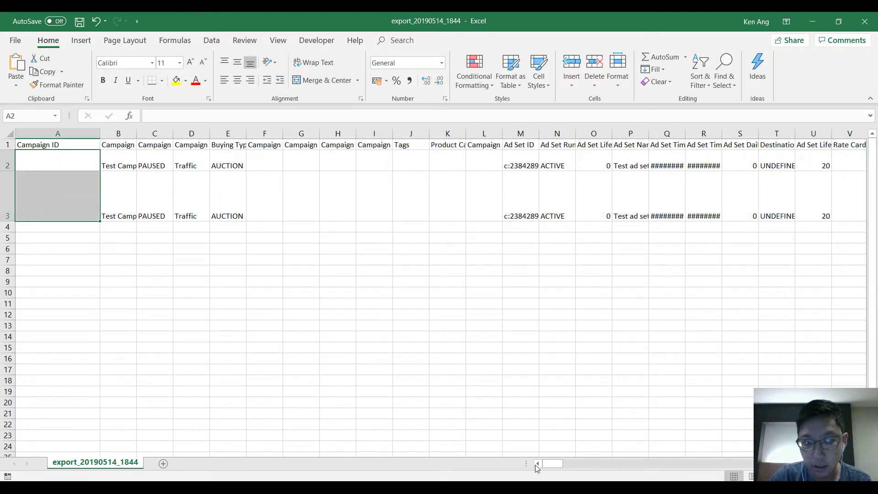
- Look through the sheet's column headers for the remaining ID columns
{"action": "scroll", "coordinate": [440, 293], "scroll_direction": "right", "scroll_amount": 6}
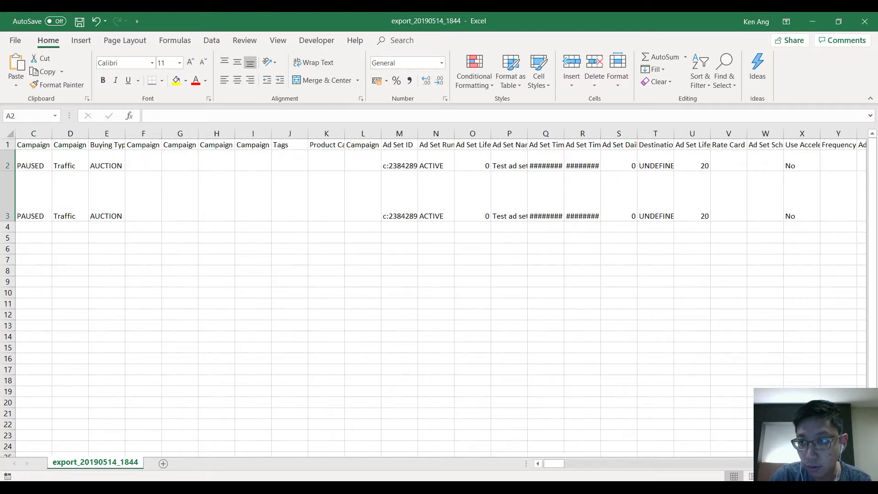
{"action": "scroll", "coordinate": [526, 255], "scroll_direction": "right", "scroll_amount": 4}
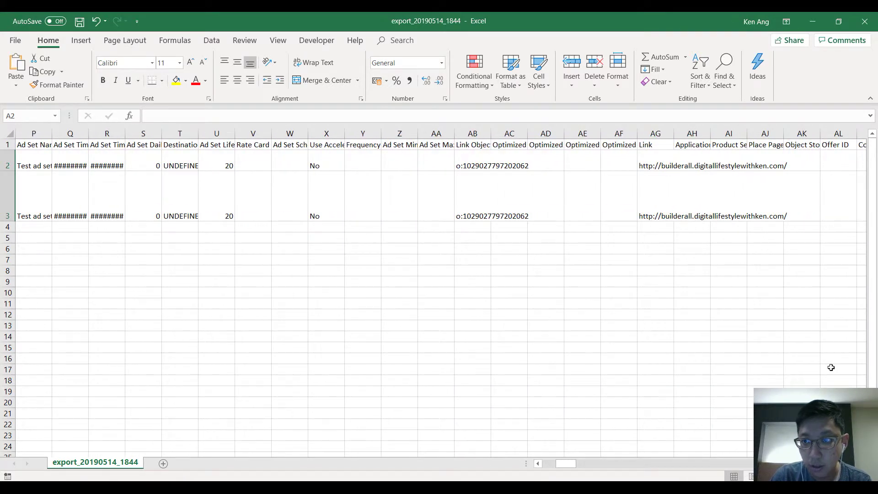
{"action": "scroll", "coordinate": [439, 293], "scroll_direction": "right", "scroll_amount": 8}
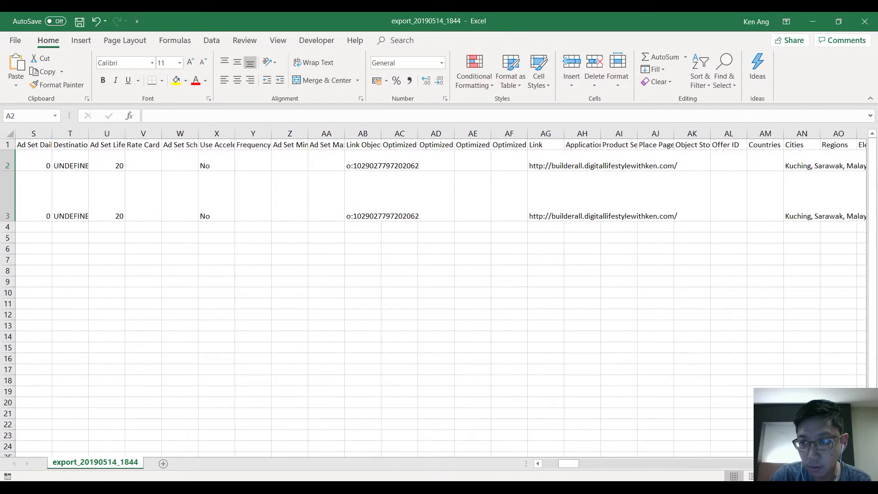
{"action": "scroll", "coordinate": [437, 274], "scroll_direction": "right", "scroll_amount": 8}
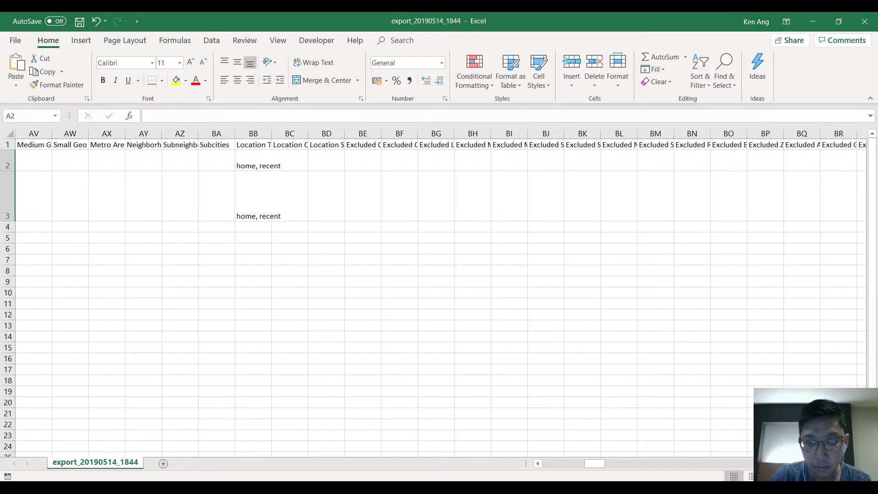
{"action": "left_click", "coordinate": [420, 269]}
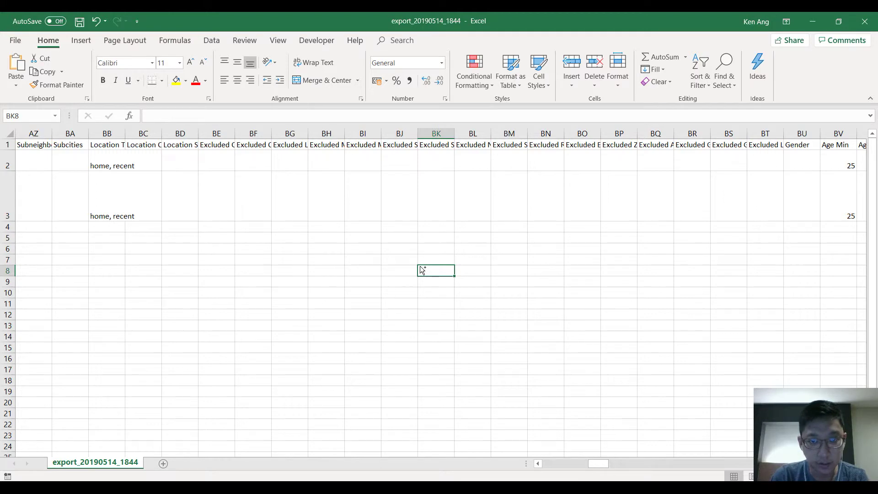
- Search the sheet for "id" up to the Ad Set ID header and clear the ad set IDs in cells M2:M3
{"action": "key", "text": "ctrl+f"}
{"action": "type", "text": "id"}
{"action": "key", "text": "Return"}
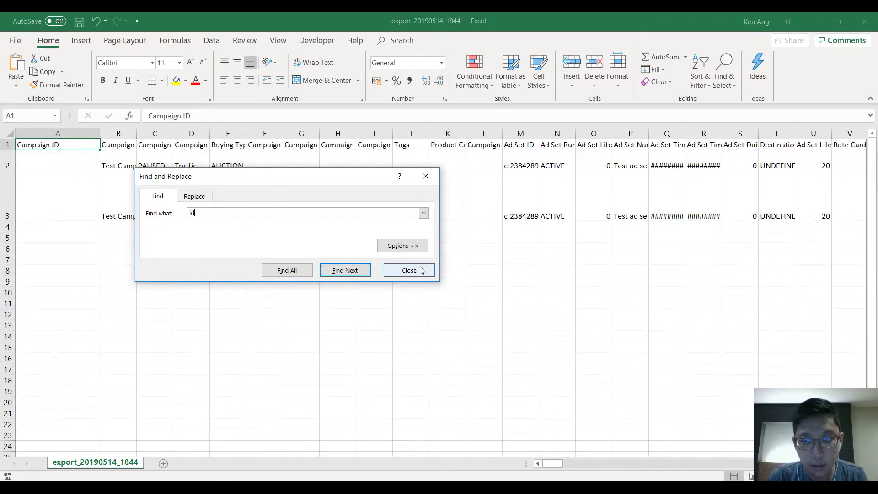
{"action": "key", "text": "Return"}
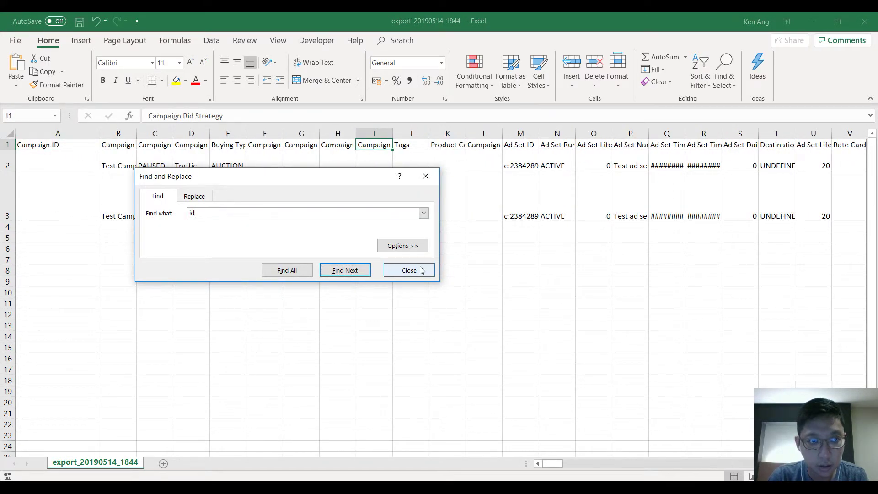
{"action": "key", "text": "Return"}
{"action": "key", "text": "Return"}
{"action": "key", "text": "Return"}
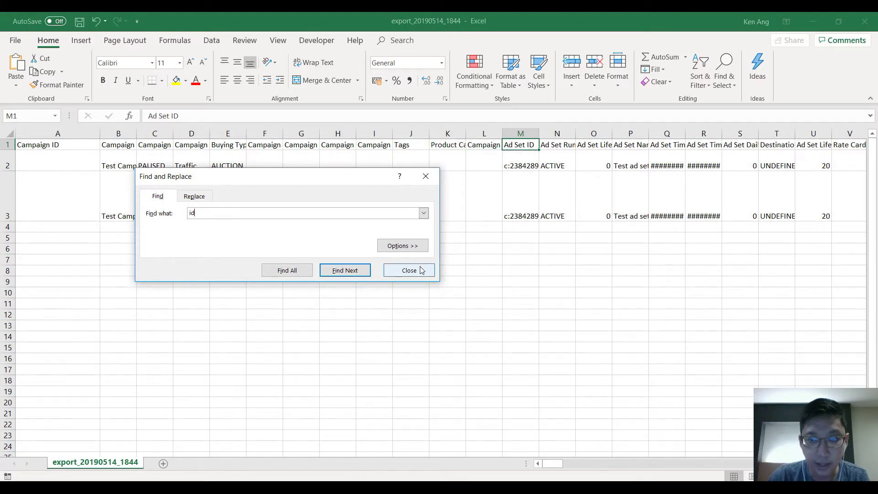
{"action": "left_click_drag", "start_coordinate": [522, 166], "coordinate": [522, 215]}
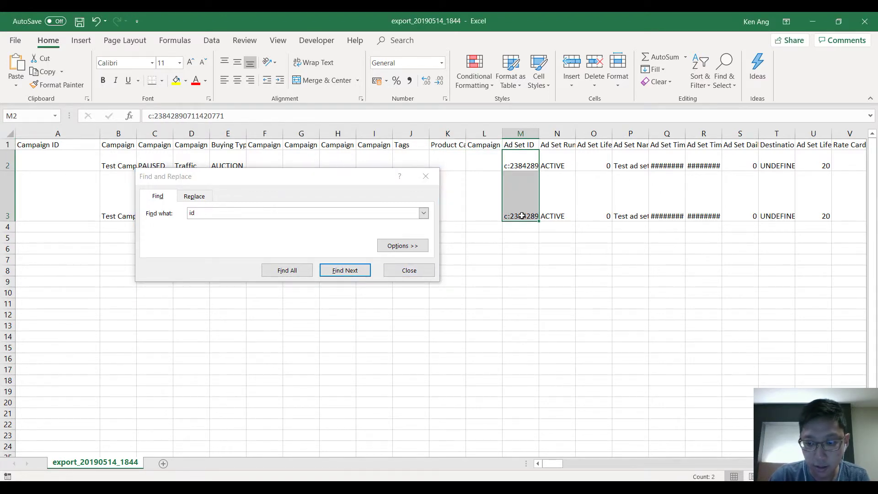
{"action": "key", "text": "Delete"}
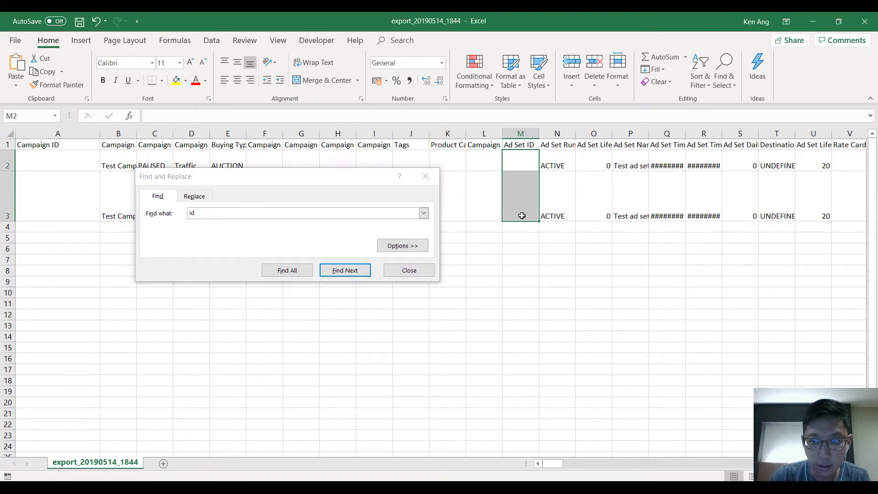
- Continue through the remaining "id" matches to look for the Ad ID column
{"action": "left_click", "coordinate": [332, 273]}
{"action": "left_click", "coordinate": [446, 282]}
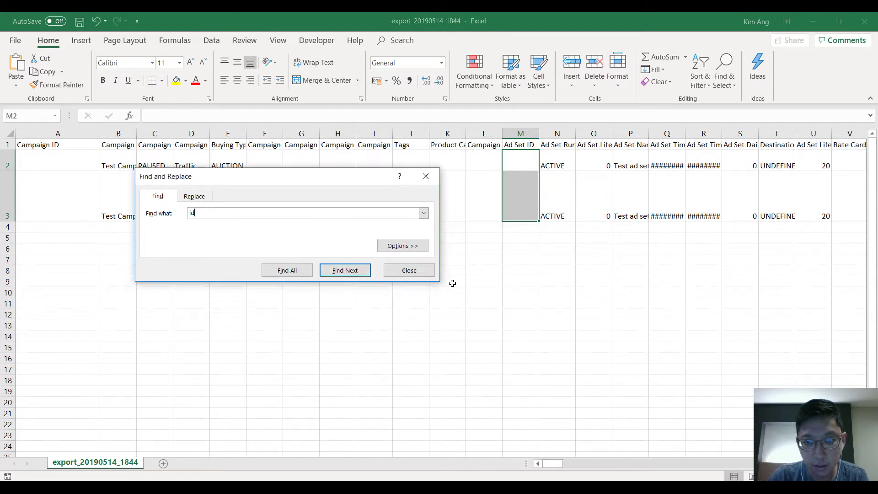
{"action": "left_click", "coordinate": [335, 272]}
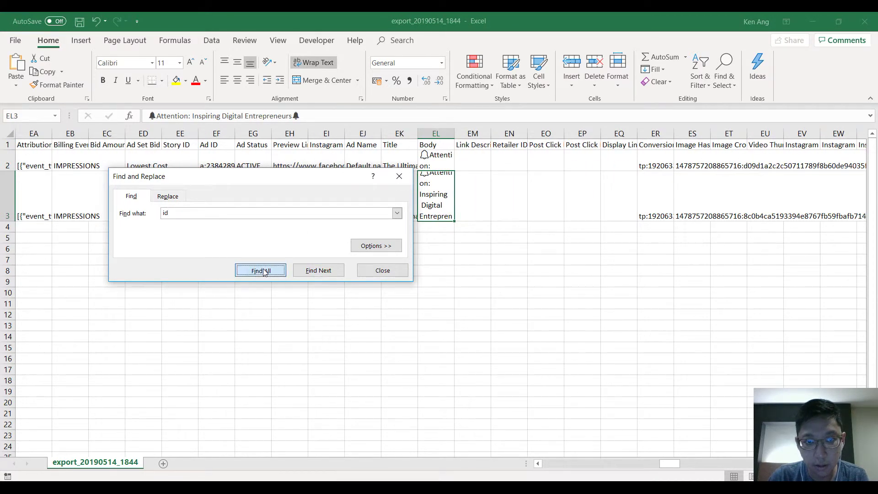
{"action": "left_click", "coordinate": [321, 270]}
{"action": "left_click", "coordinate": [323, 270]}
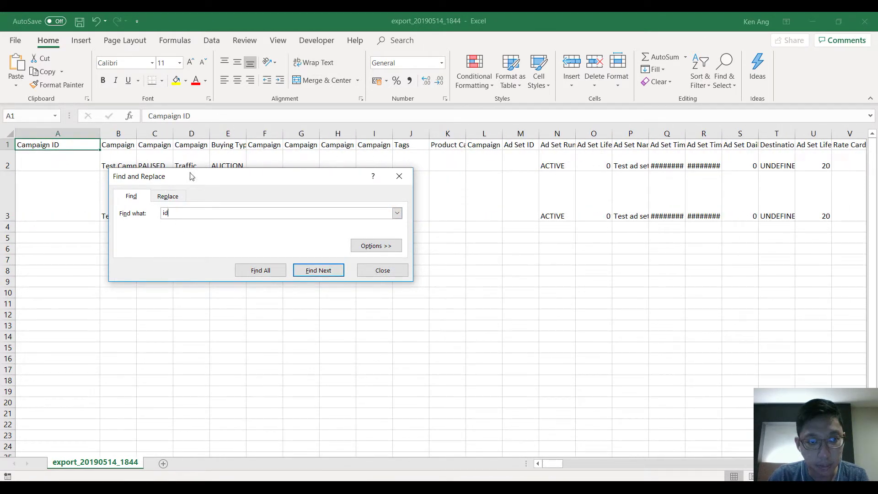
- Search the sheet for "ad id" and clear the ad IDs in cells EF2:EF3
{"action": "left_click_drag", "start_coordinate": [191, 177], "coordinate": [214, 178]}
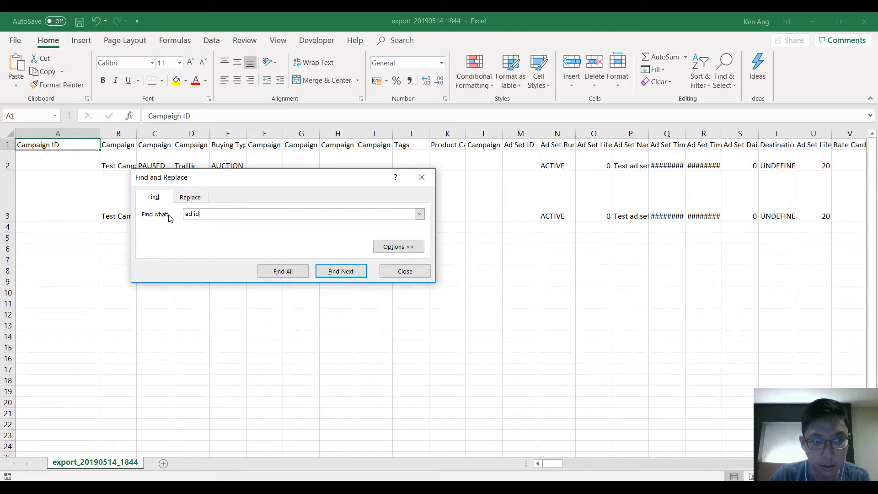
{"action": "key", "text": "Return"}
{"action": "key", "text": "Escape"}
{"action": "left_click_drag", "start_coordinate": [437, 162], "coordinate": [437, 208]}
{"action": "key", "text": "Delete"}
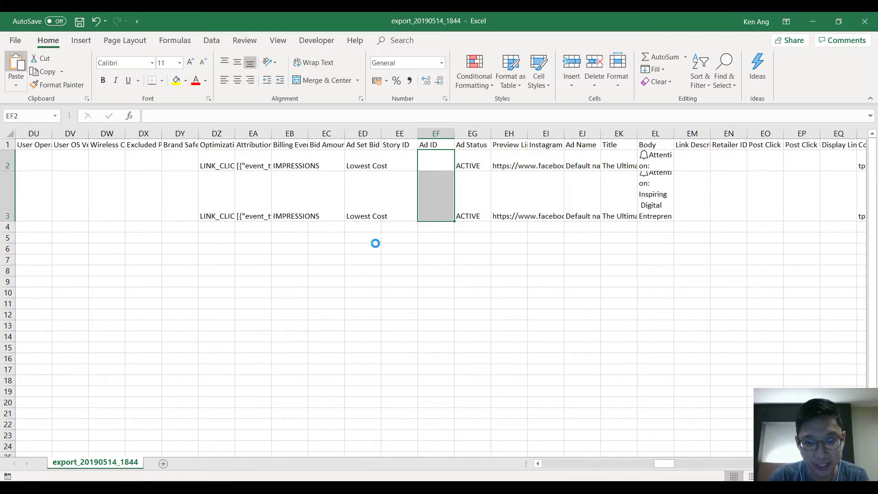
- Undo the accidental paste of text into the Ad ID cells EF2:EF3
{"action": "left_click", "coordinate": [505, 194]}
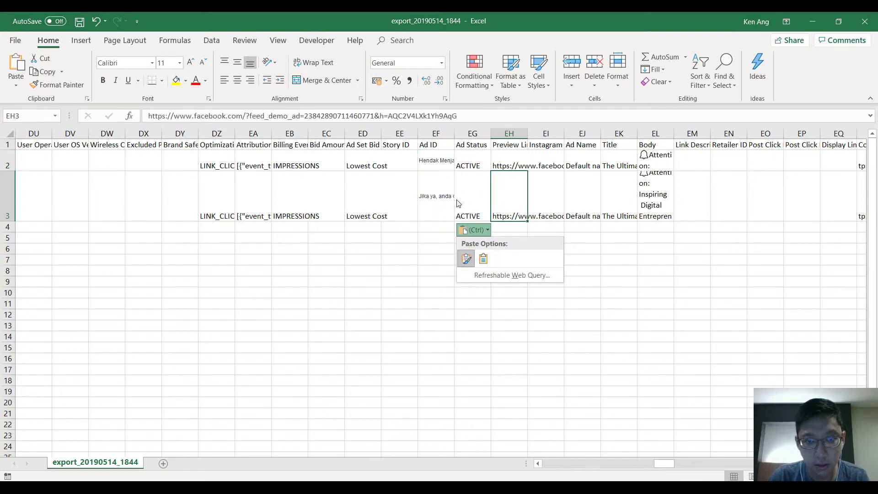
{"action": "left_click", "coordinate": [419, 163]}
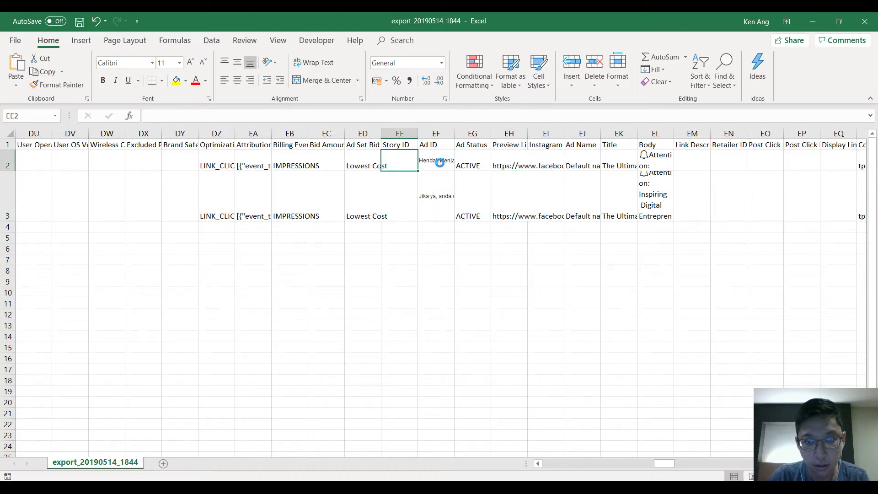
{"action": "key", "text": "ctrl+z"}
- Save a copy of the workbook in the Test folder as export_20190514_1844 (Edit) in Excel Workbook format
{"action": "left_click", "coordinate": [15, 41]}
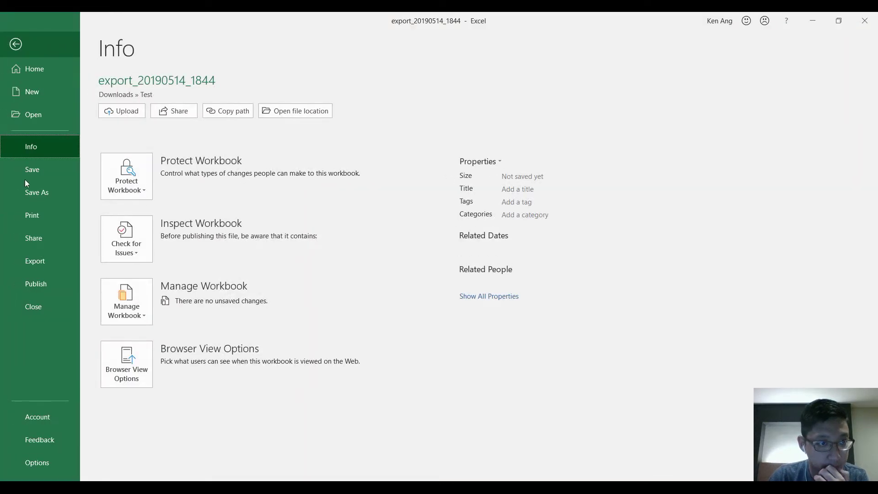
{"action": "left_click", "coordinate": [33, 204]}
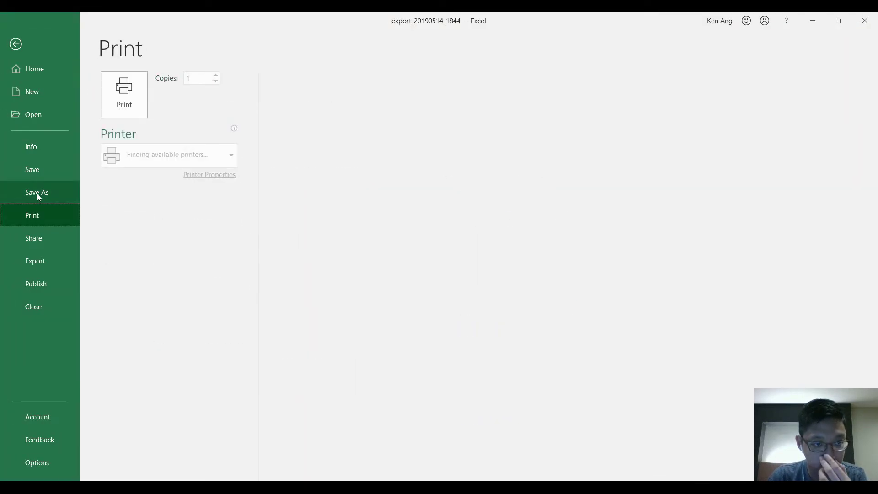
{"action": "left_click", "coordinate": [36, 193]}
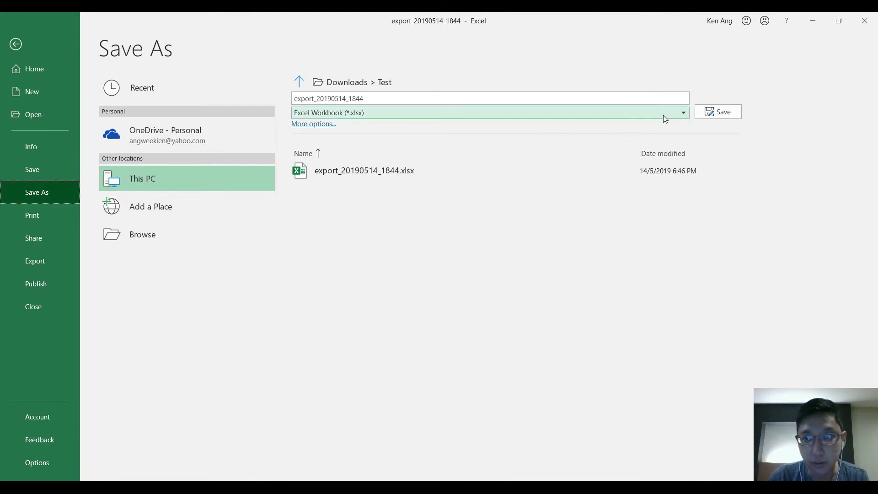
{"action": "left_click", "coordinate": [395, 97]}
{"action": "left_click", "coordinate": [397, 98]}
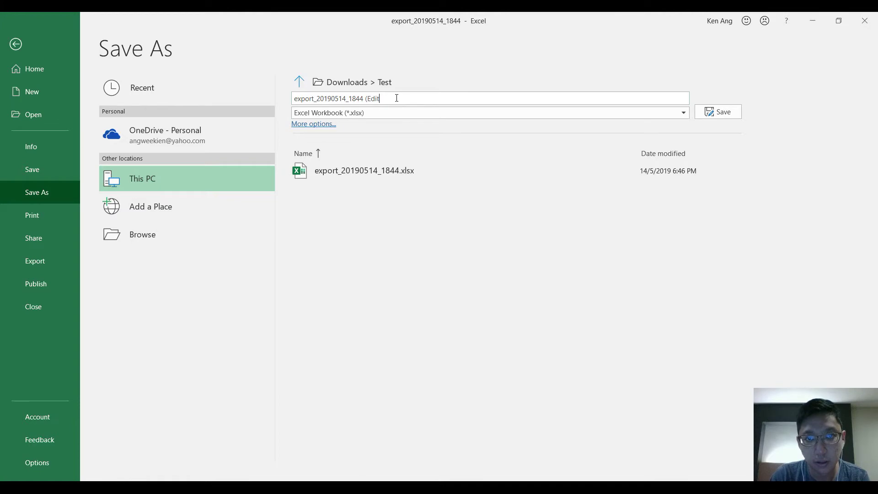
{"action": "left_click", "coordinate": [731, 113]}
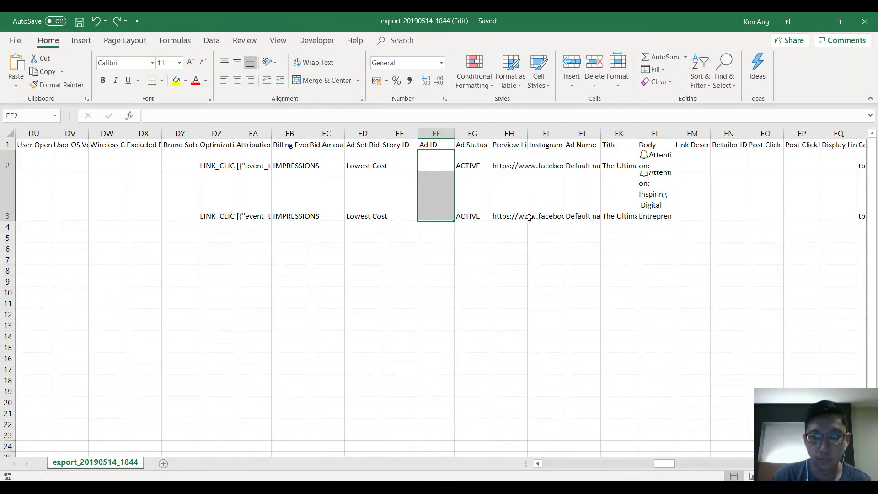
- Switch back to Ads Manager, dismiss the import error report, and import the edited workbook export_20190514_1844 (Edit) as ads
{"action": "left_click", "coordinate": [812, 22]}
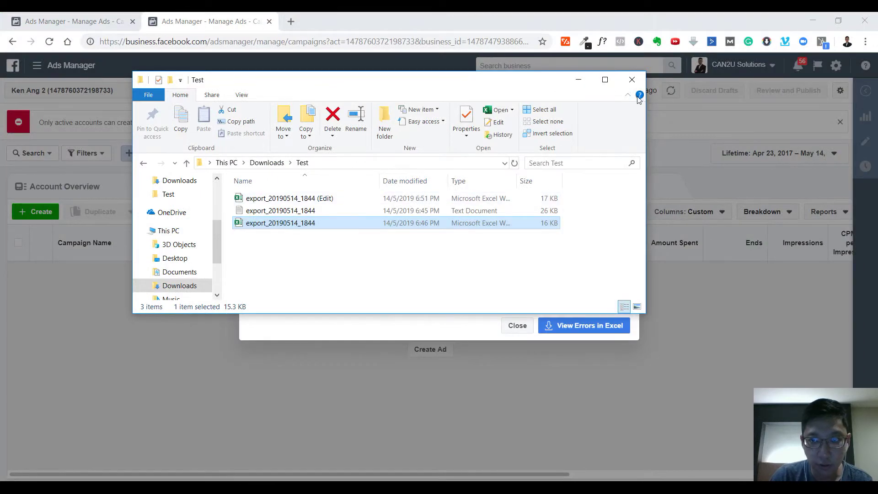
{"action": "left_click", "coordinate": [572, 80]}
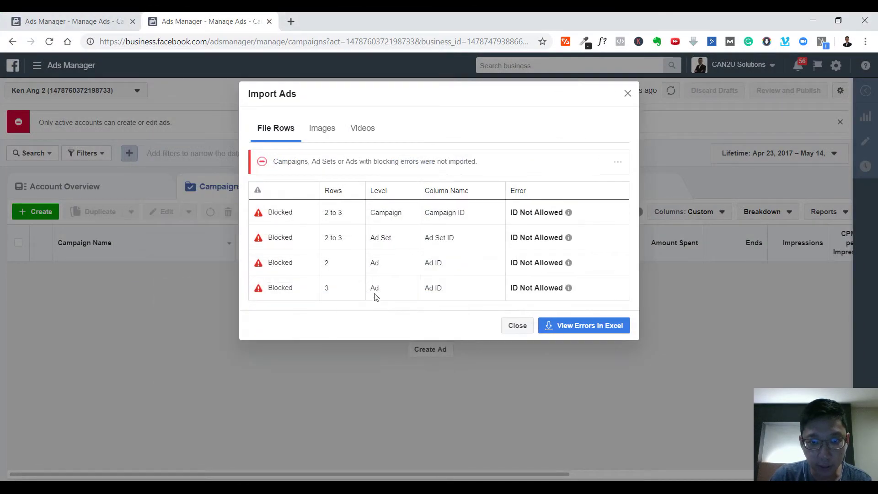
{"action": "left_click", "coordinate": [516, 326]}
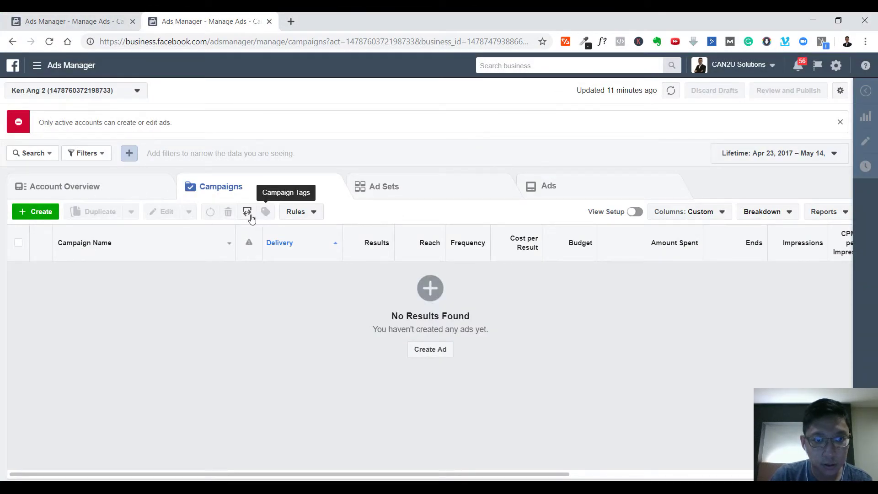
{"action": "left_click", "coordinate": [249, 215]}
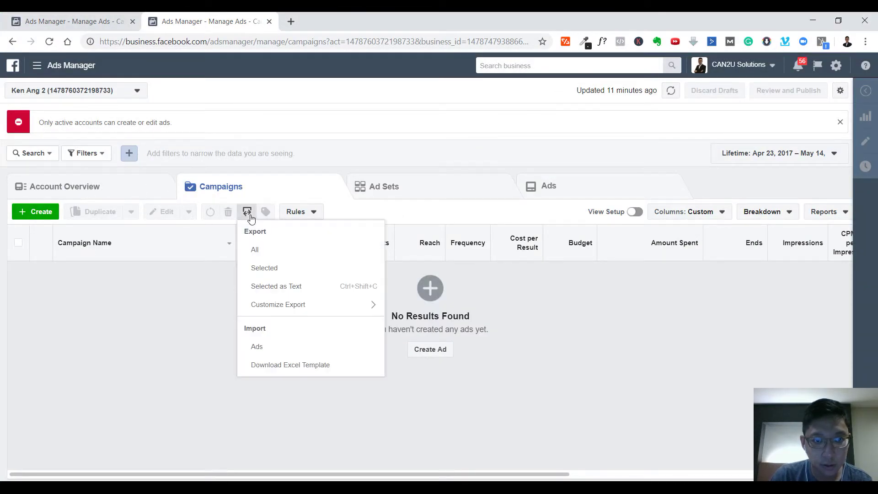
{"action": "left_click", "coordinate": [282, 350]}
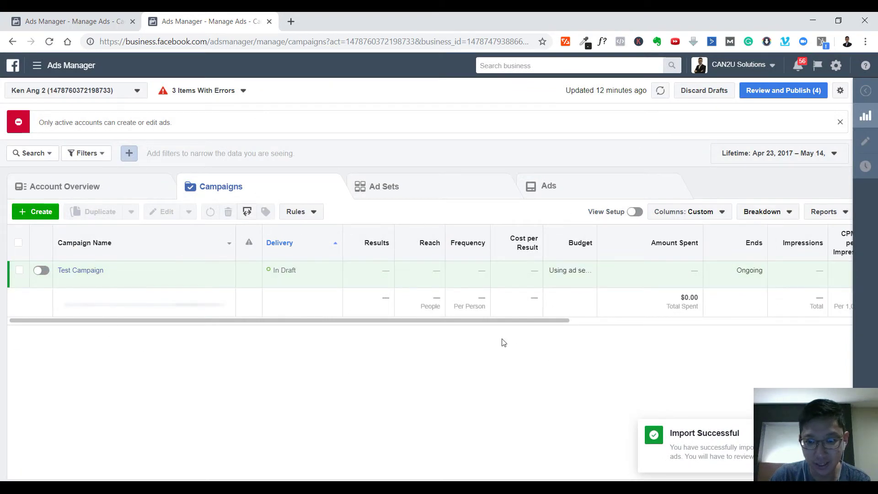
- Review the imported Test Campaign with its columns, ad set and ads, and return to the campaign list
{"action": "scroll", "coordinate": [480, 320], "scroll_direction": "right", "scroll_amount": 8}
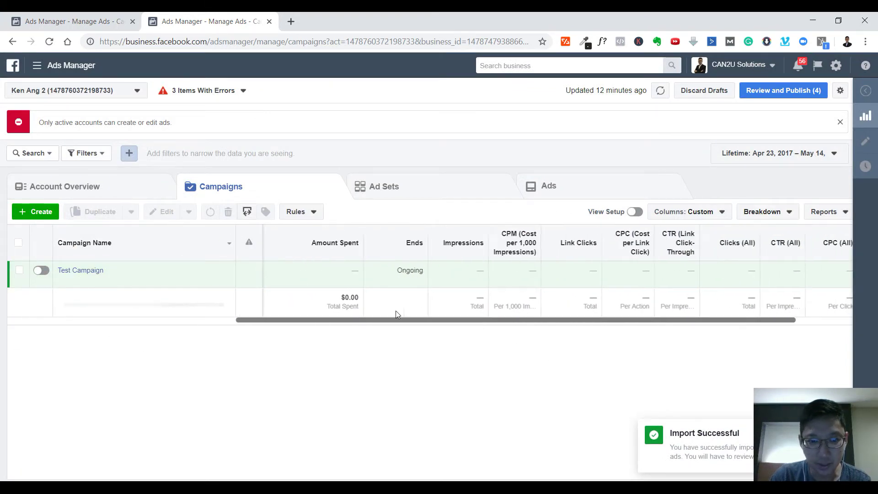
{"action": "scroll", "coordinate": [414, 313], "scroll_direction": "left", "scroll_amount": 10}
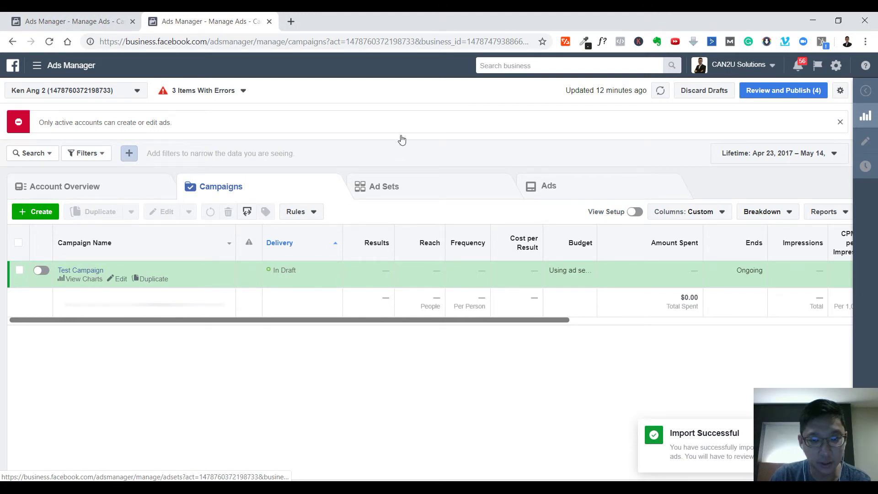
{"action": "left_click", "coordinate": [83, 272]}
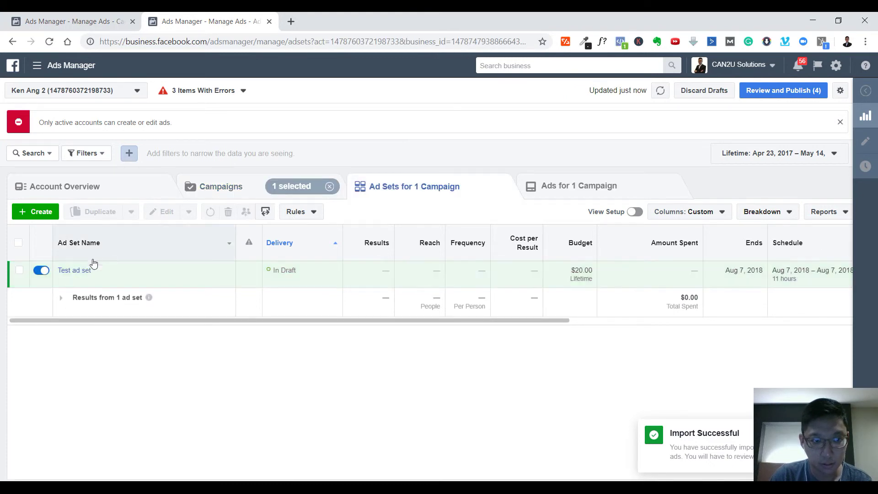
{"action": "left_click", "coordinate": [76, 272]}
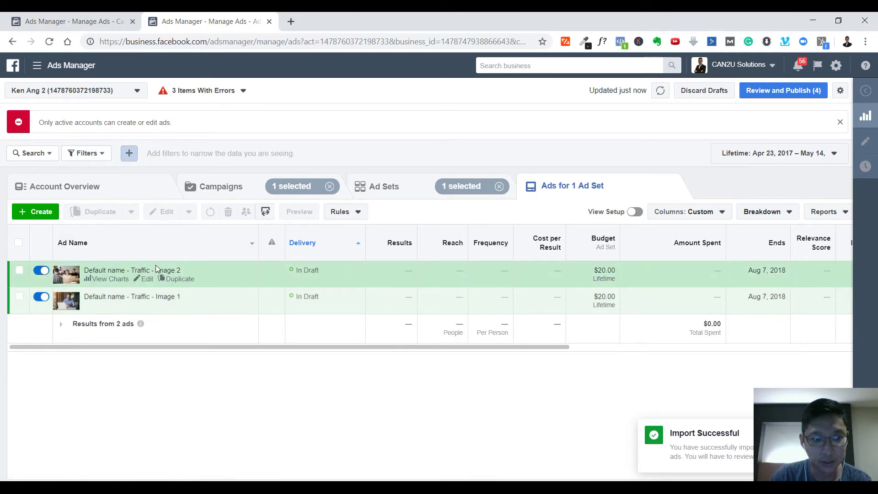
{"action": "left_click", "coordinate": [223, 188]}
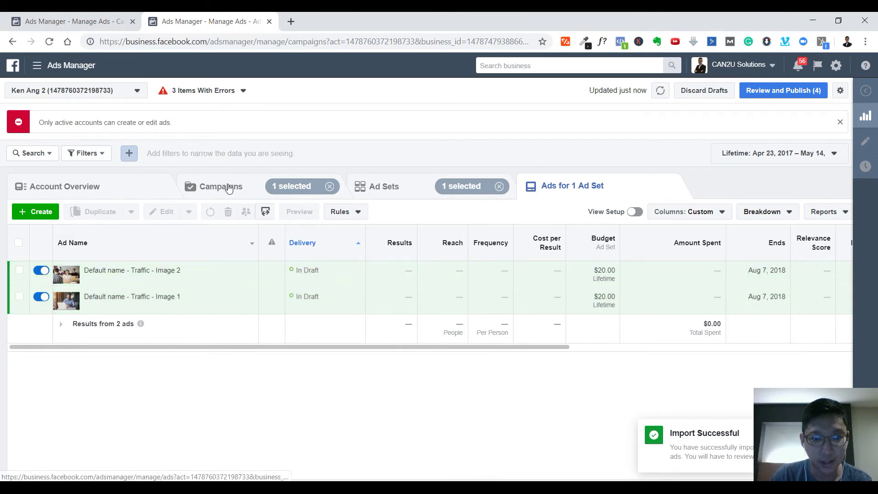